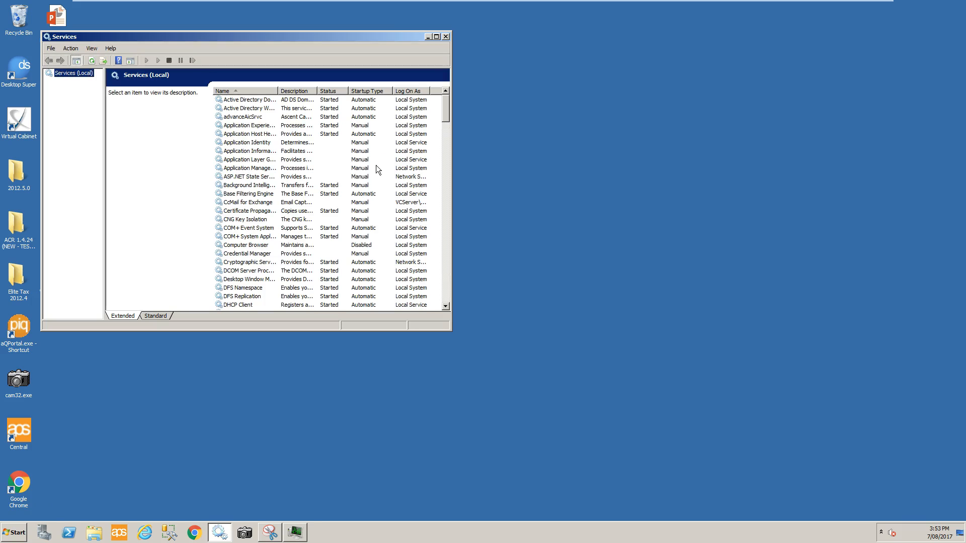
# Step: Stop the advanceAicSrvc service and the Kofax Capture Export service
pyautogui.click(255, 117)
pyautogui.rightClick(260, 118)
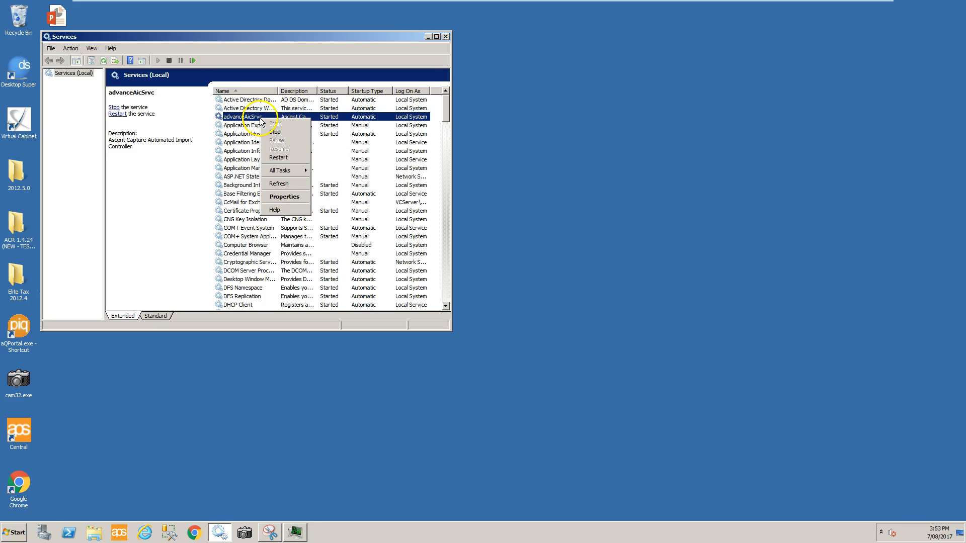
pyautogui.click(275, 133)
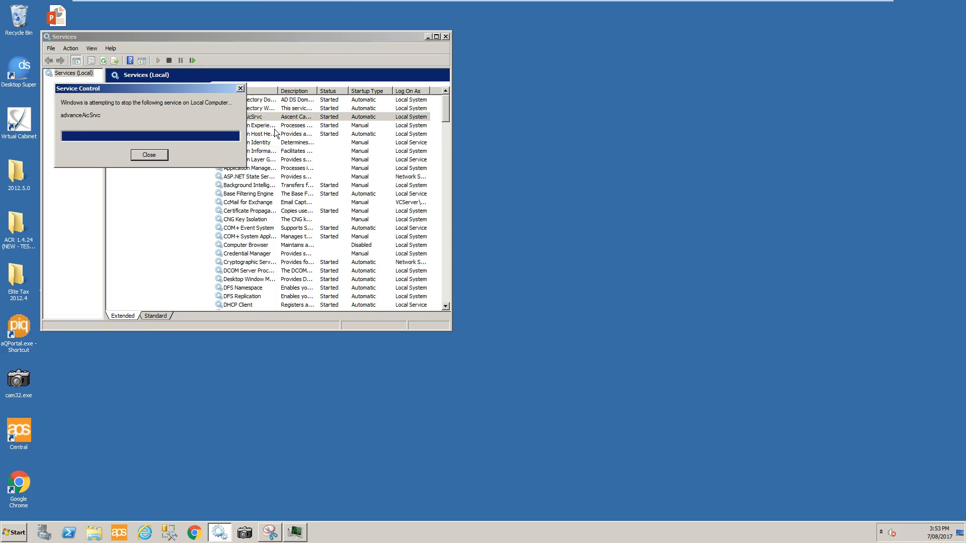
pyautogui.moveTo(445, 103); pyautogui.dragTo(445, 146)
pyautogui.click(292, 236)
pyautogui.rightClick(291, 236)
pyautogui.click(309, 254)
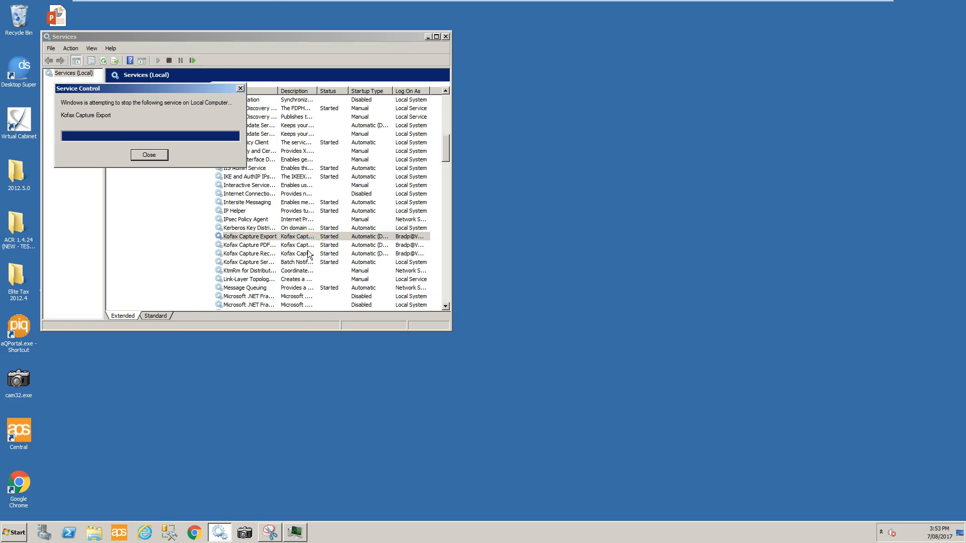
# Step: Stop the Kofax Capture PDF Generator and Kofax Capture Recognition Server services, and close the Services window
pyautogui.click(309, 246)
pyautogui.rightClick(309, 246)
pyautogui.click(323, 262)
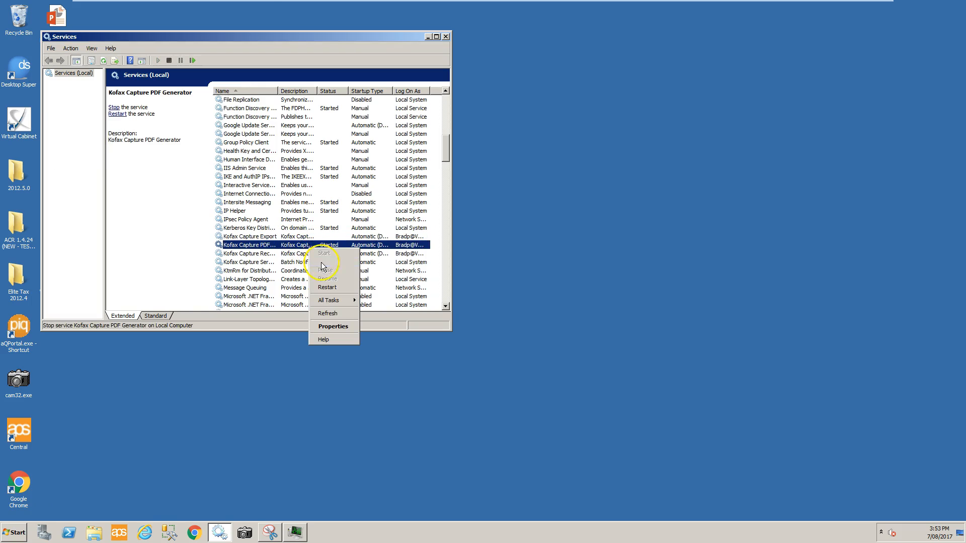
pyautogui.click(307, 254)
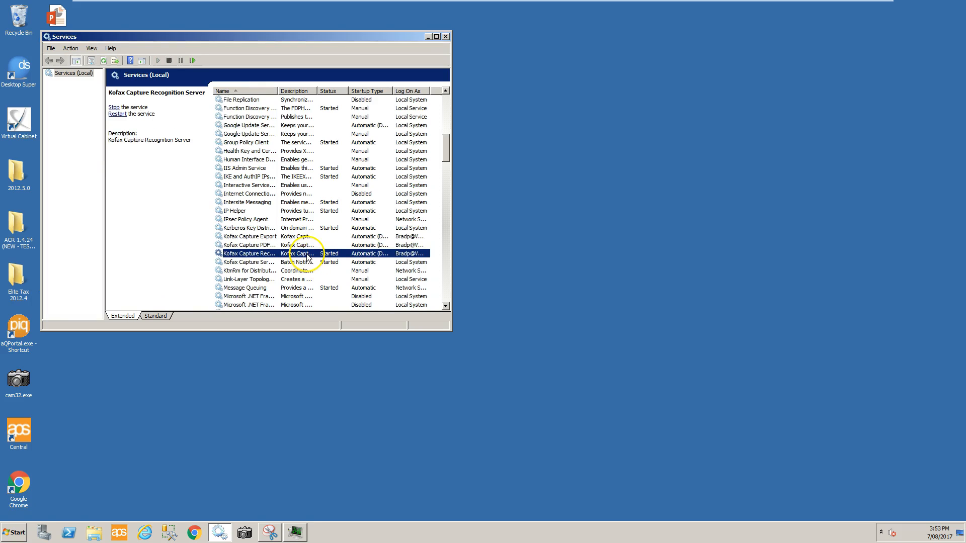
pyautogui.rightClick(308, 255)
pyautogui.click(322, 269)
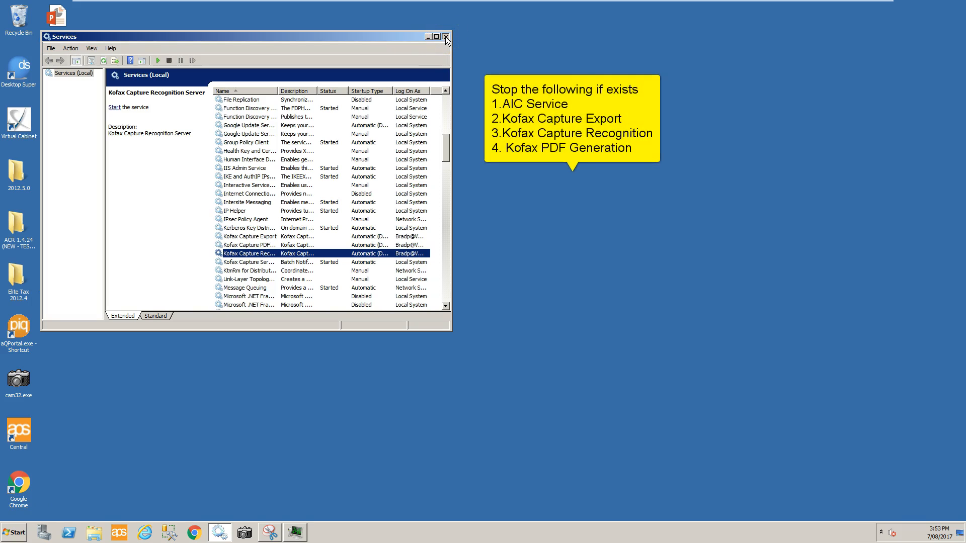
pyautogui.click(445, 37)
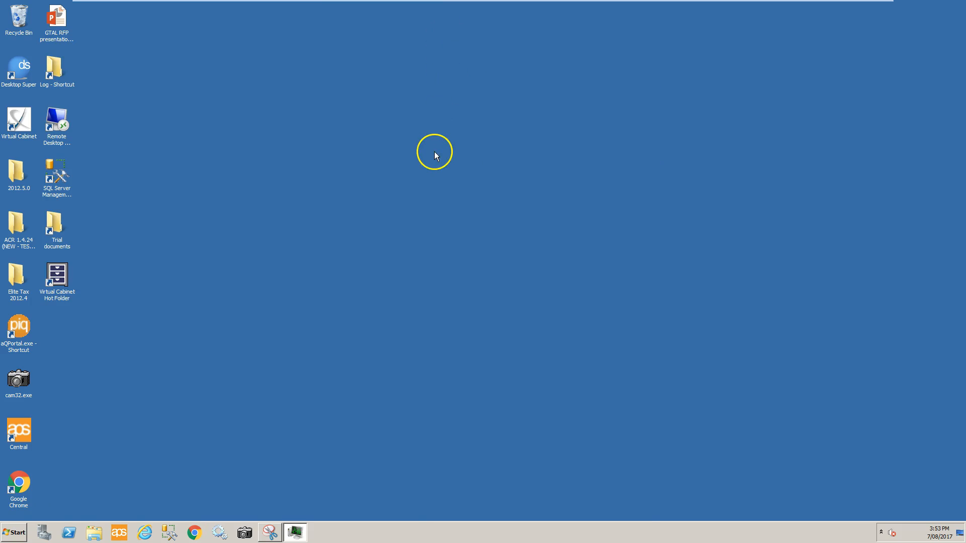
# Step: Open the Administration module of Kofax Capture 10.2
pyautogui.click(17, 535)
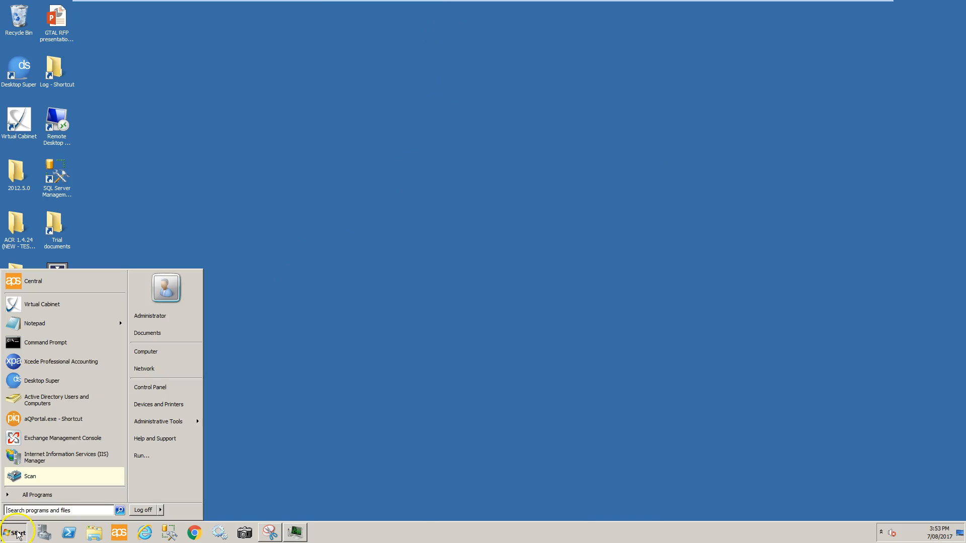
pyautogui.click(29, 495)
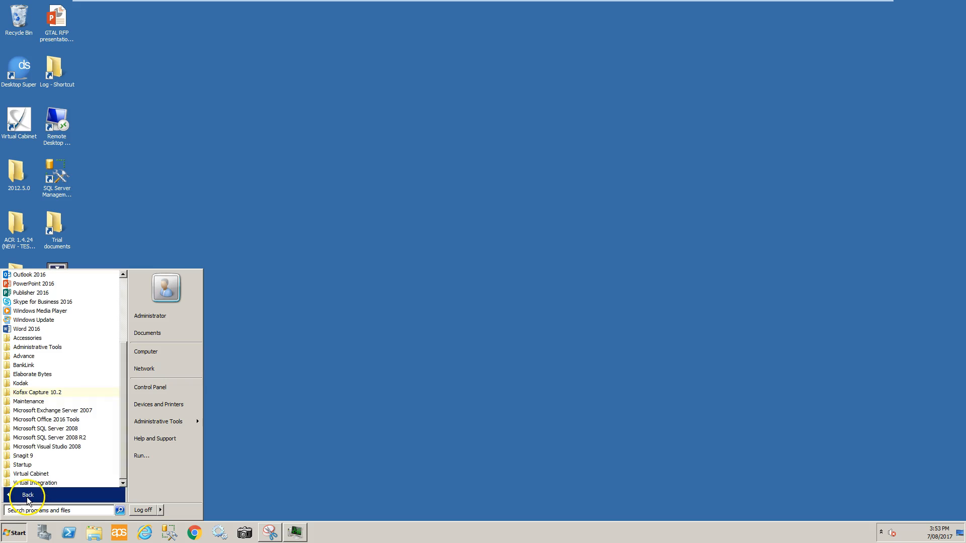
pyautogui.click(36, 392)
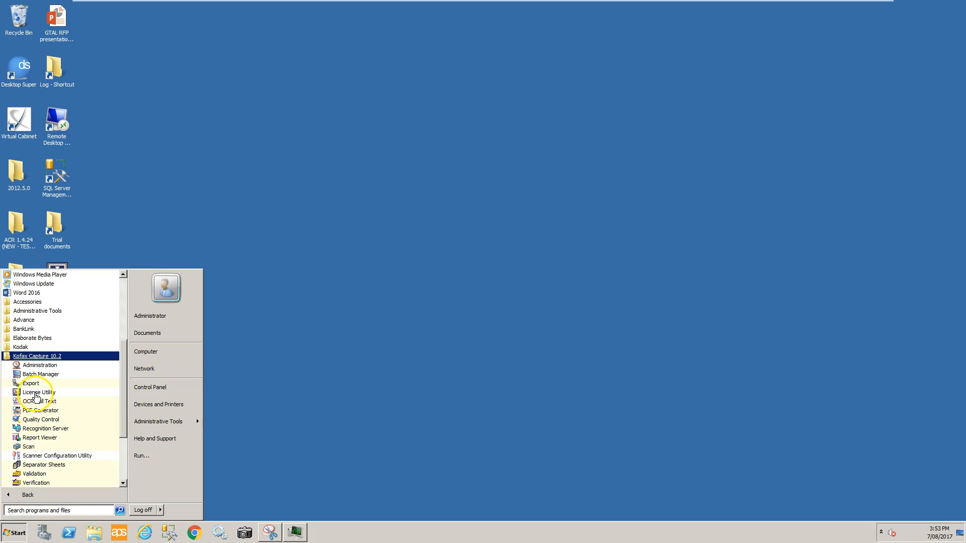
pyautogui.click(35, 365)
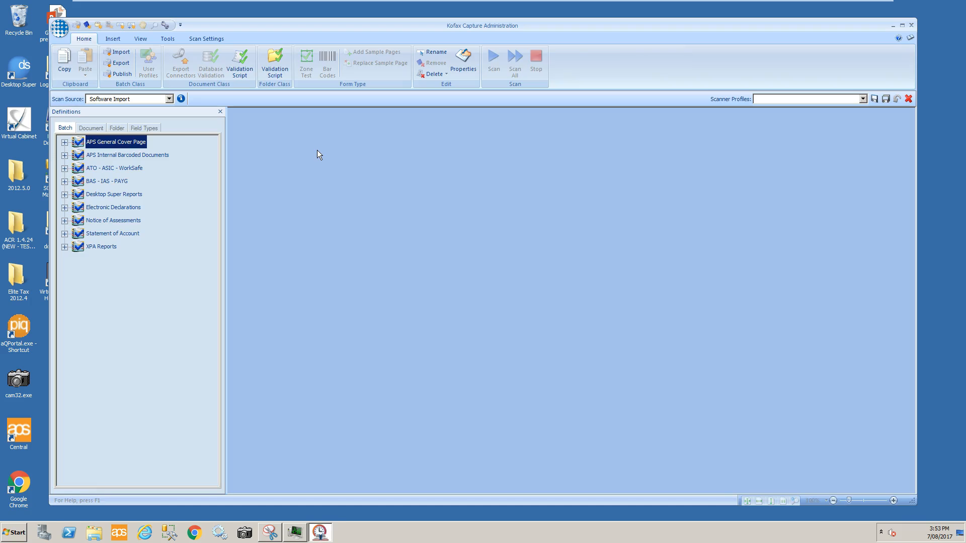
# Step: Export all available batch classes to a cabinet file named "Before Kofax Batch classes V4 upgrade"
pyautogui.click(116, 64)
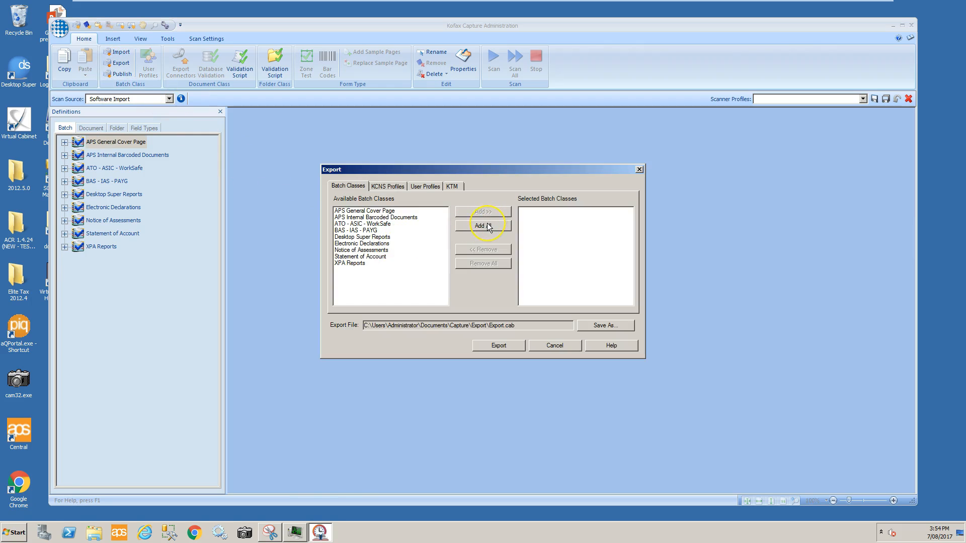
pyautogui.click(487, 225)
pyautogui.click(592, 327)
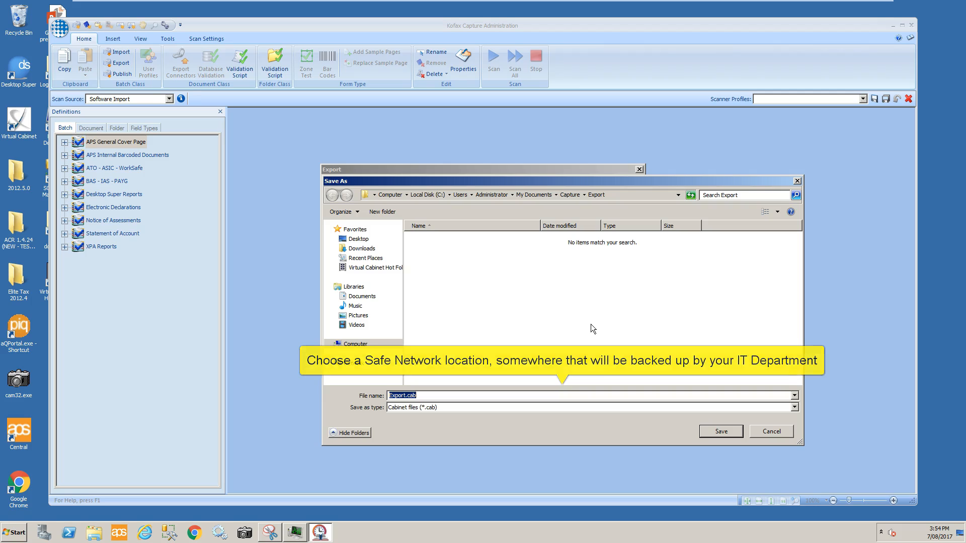
pyautogui.write('Before Kofax Batch classes')
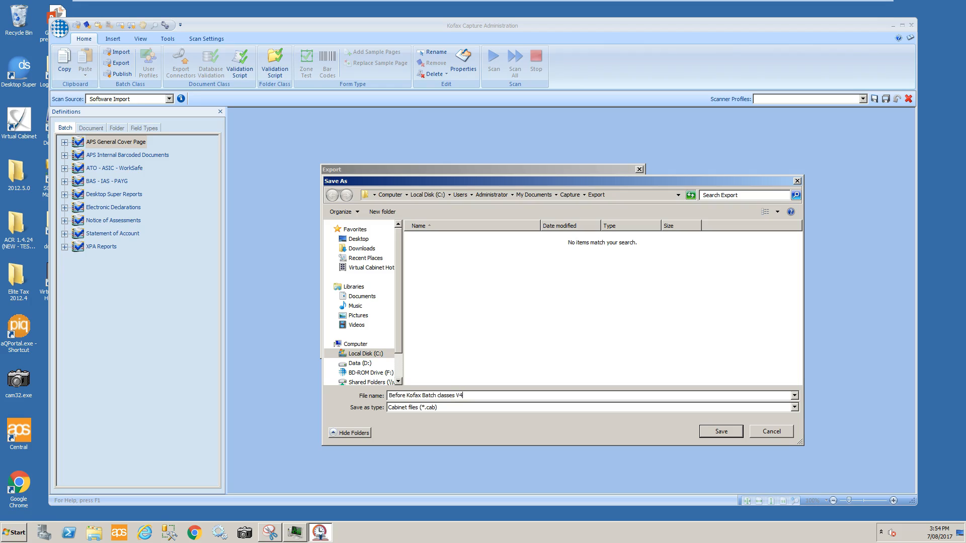
pyautogui.write('V4 upgrade')
pyautogui.click(720, 432)
pyautogui.click(511, 350)
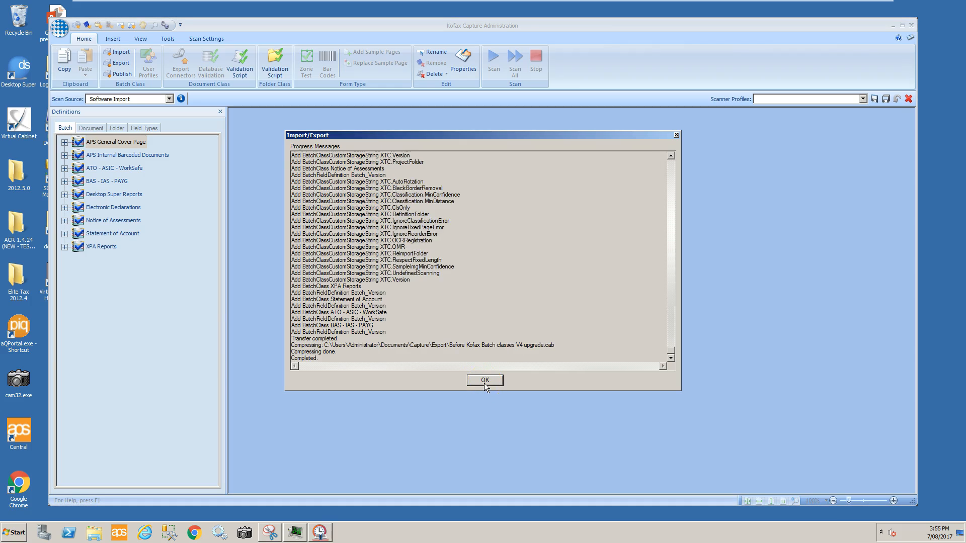
pyautogui.click(483, 381)
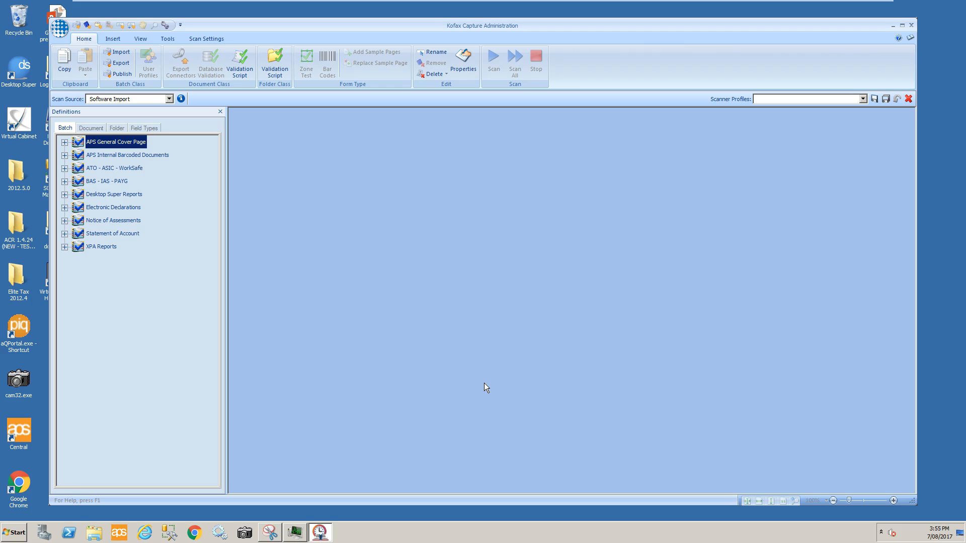
# Step: Examine the G21 index zone on sample page 1 of 14167 Quarterly BAS in the BAS - IAS - PAYG batch class
pyautogui.click(450, 291)
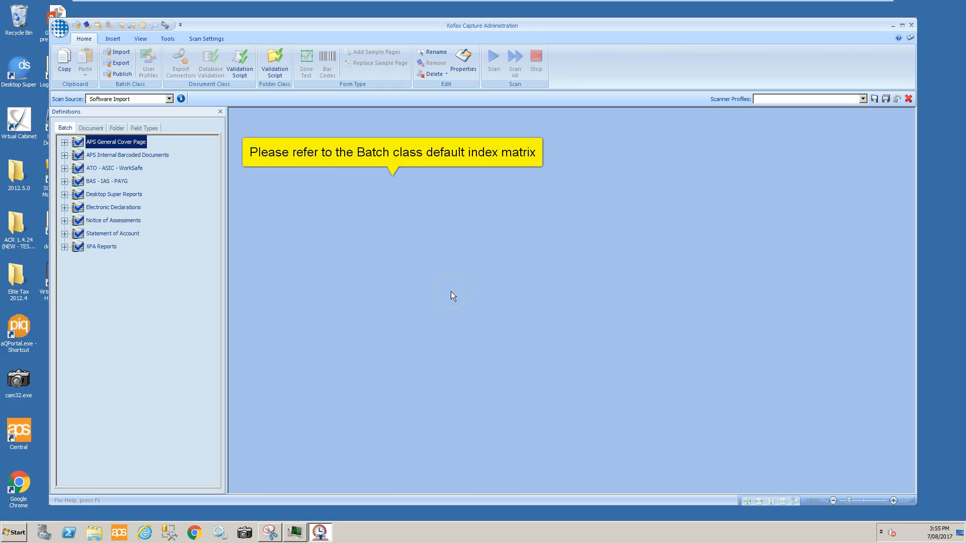
pyautogui.click(66, 182)
pyautogui.click(79, 196)
pyautogui.click(92, 208)
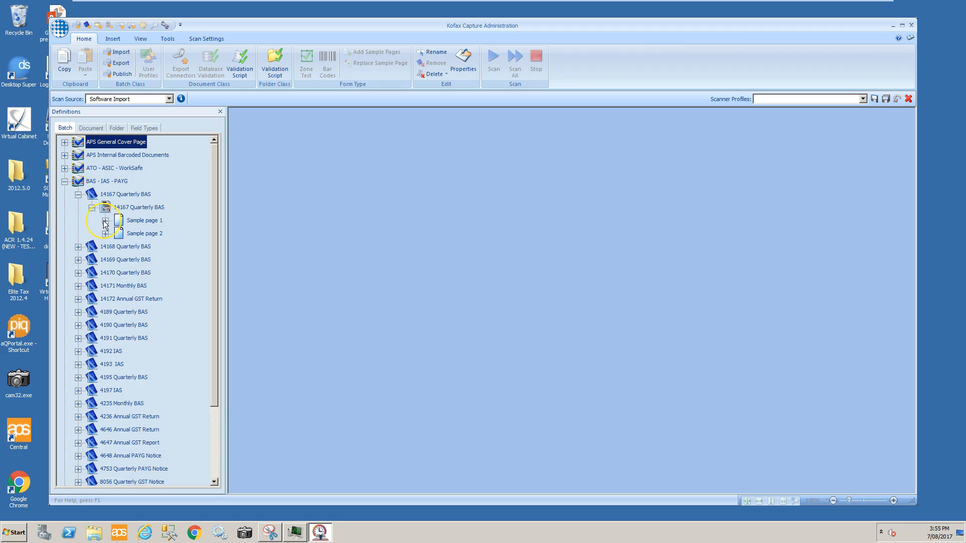
pyautogui.click(105, 220)
pyautogui.click(119, 273)
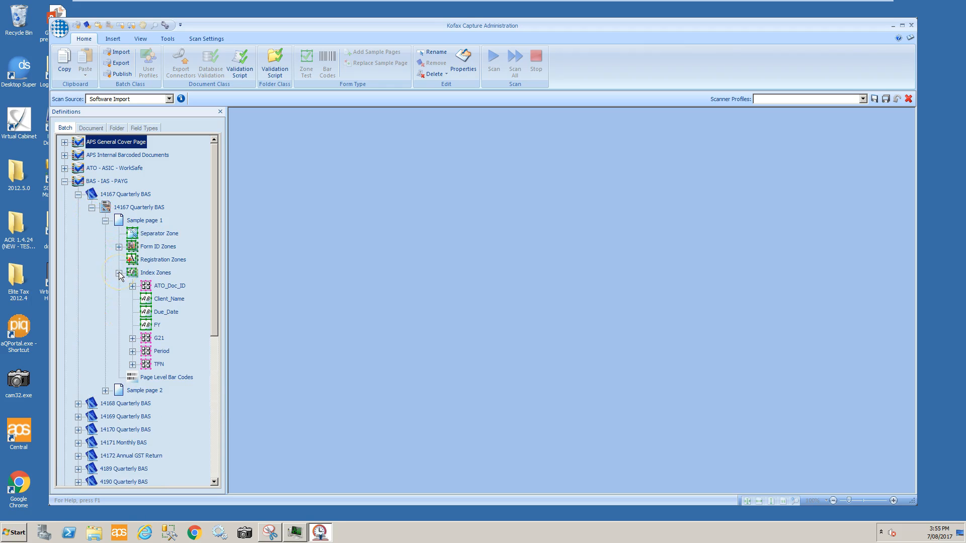
pyautogui.click(149, 340)
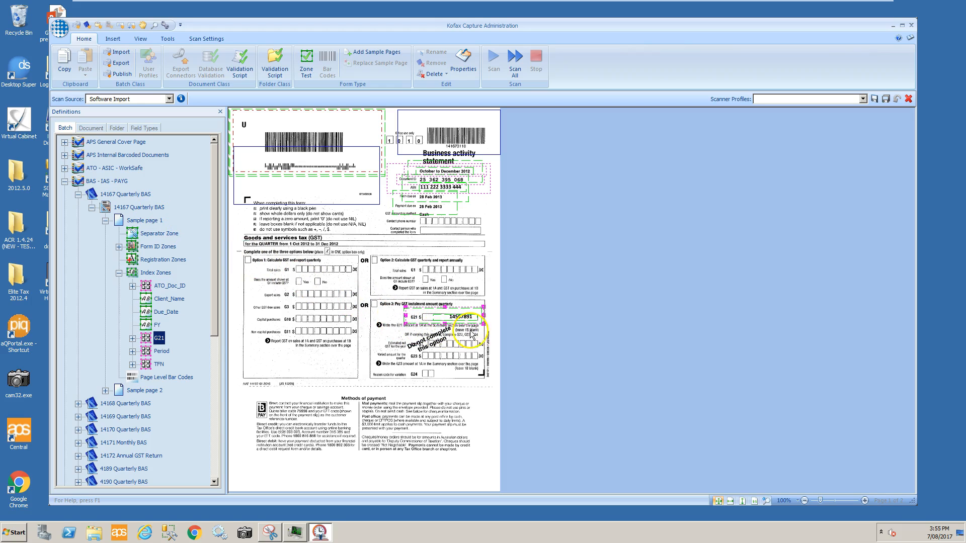
pyautogui.click(730, 502)
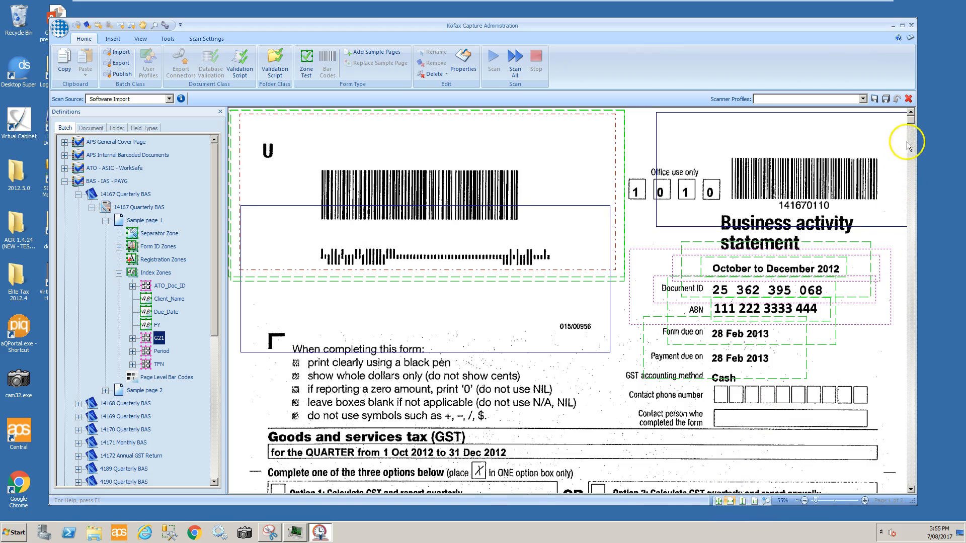
pyautogui.moveTo(911, 119); pyautogui.dragTo(858, 366)
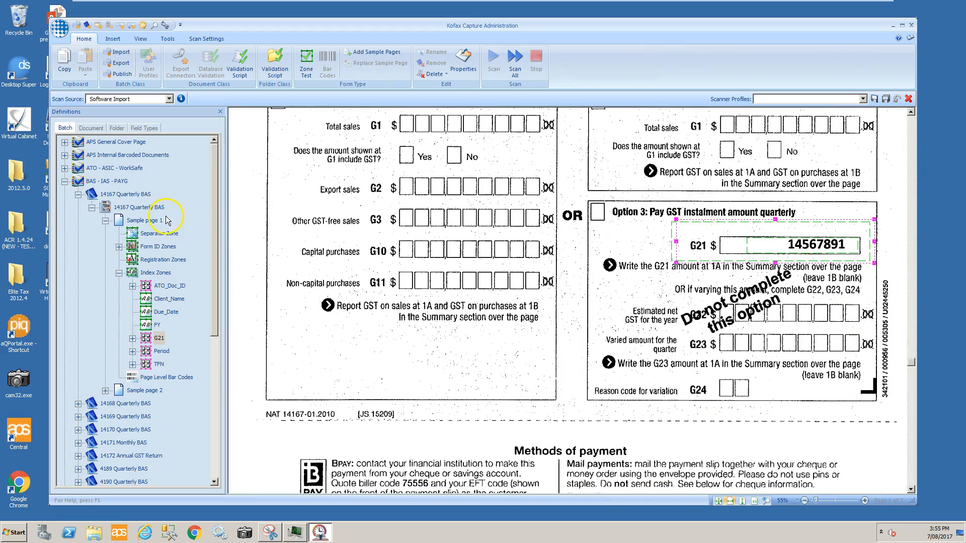
# Step: Check the Hidden setting of the G21 and T7 index fields in the 14167 Quarterly BAS document class properties
pyautogui.click(115, 199)
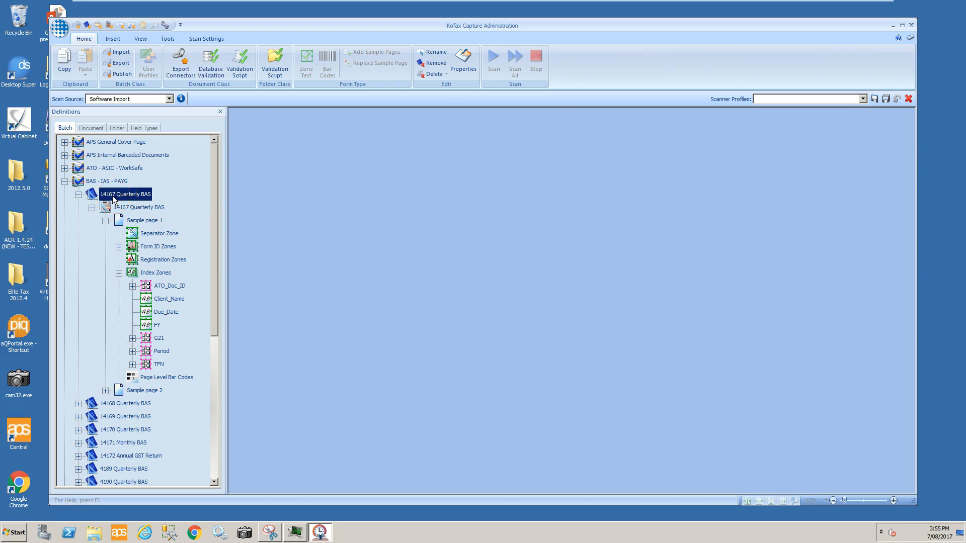
pyautogui.rightClick(112, 198)
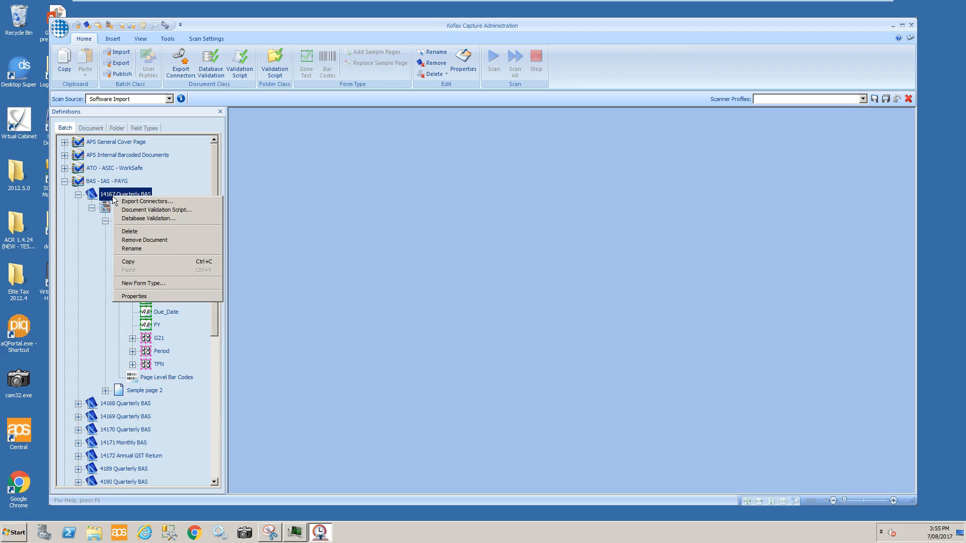
pyautogui.click(130, 298)
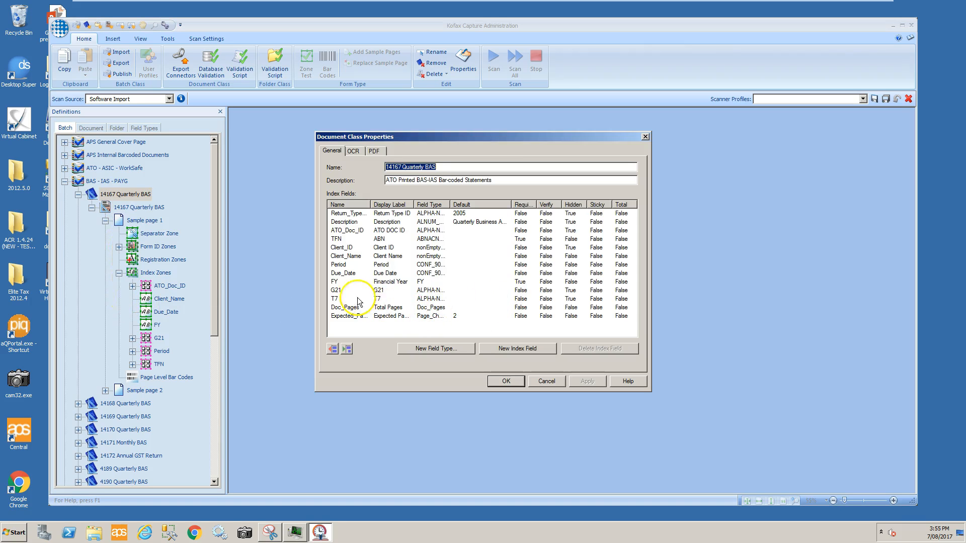
pyautogui.click(345, 290)
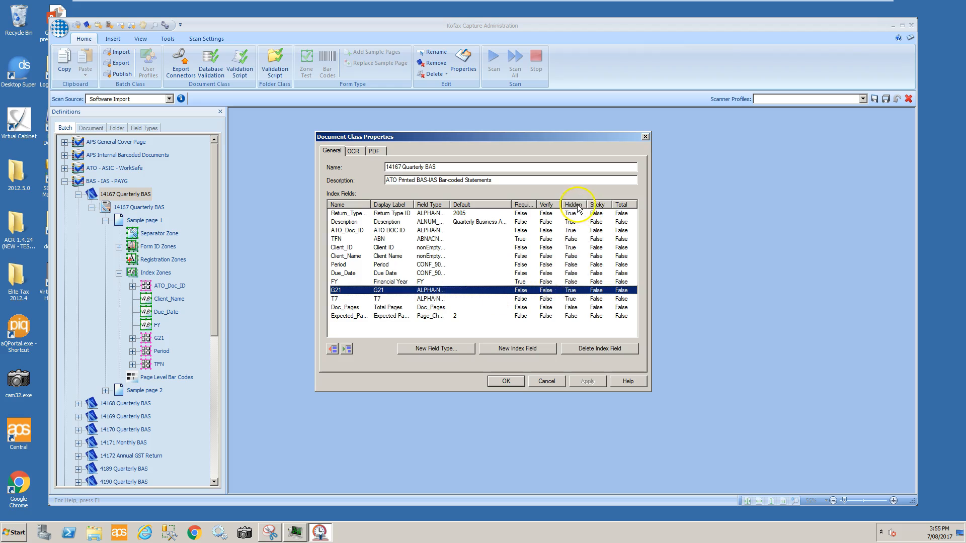
pyautogui.click(572, 301)
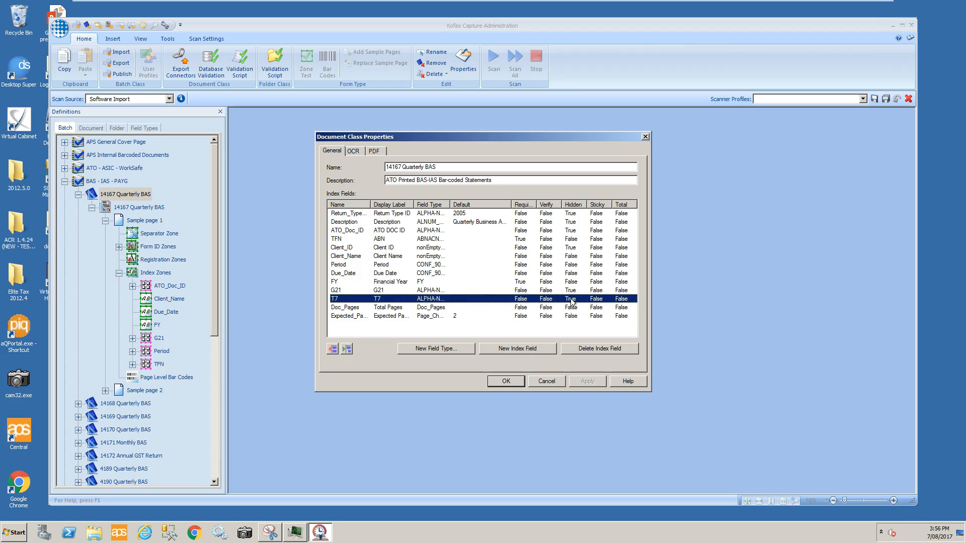
# Step: Try setting the G21 field's Hidden value to False, return it to True, and close the properties without saving
pyautogui.click(581, 292)
pyautogui.click(584, 292)
pyautogui.click(583, 290)
pyautogui.click(581, 304)
pyautogui.click(583, 290)
pyautogui.click(583, 289)
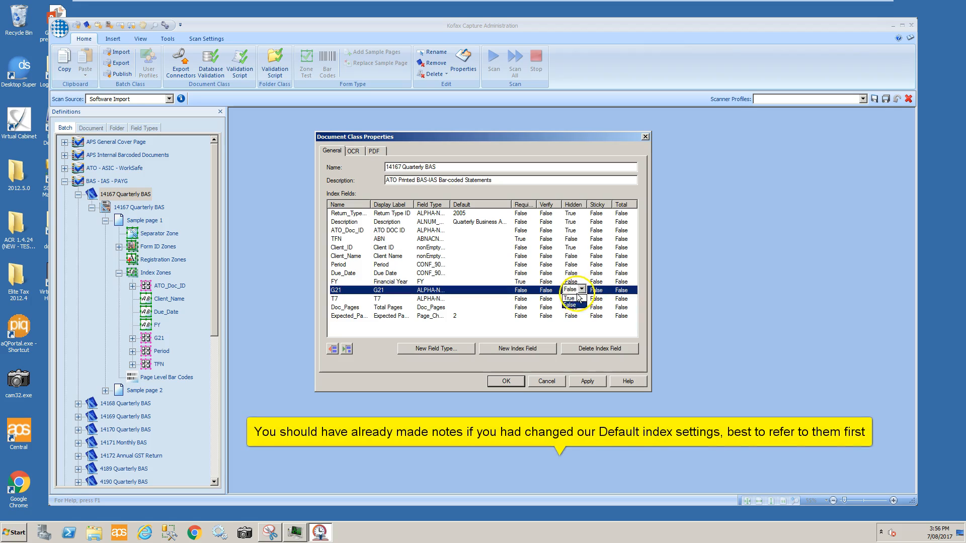
pyautogui.click(576, 297)
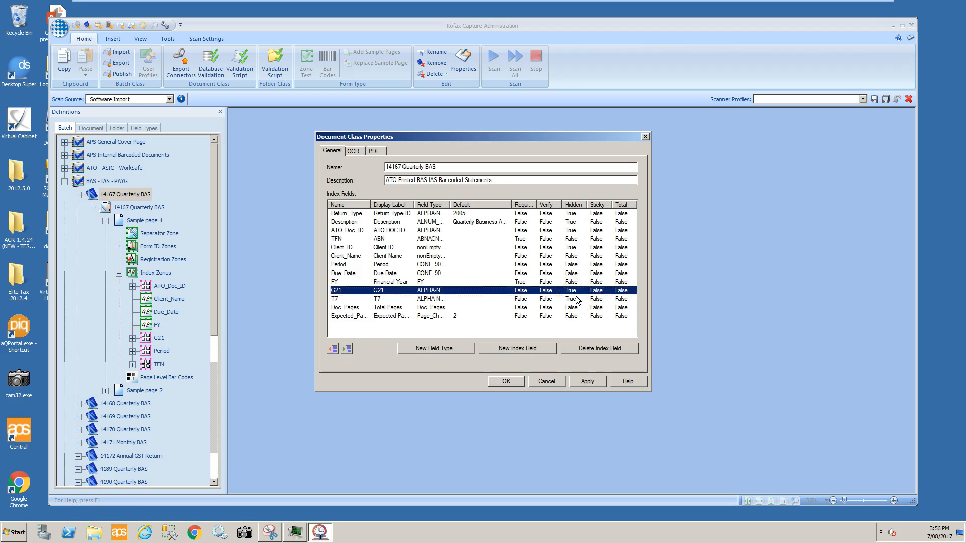
pyautogui.click(545, 383)
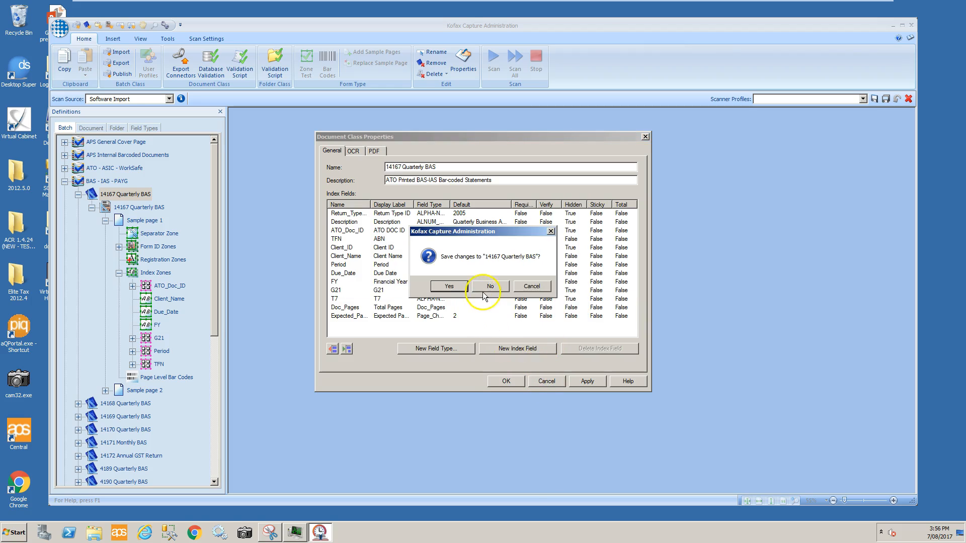
pyautogui.click(483, 290)
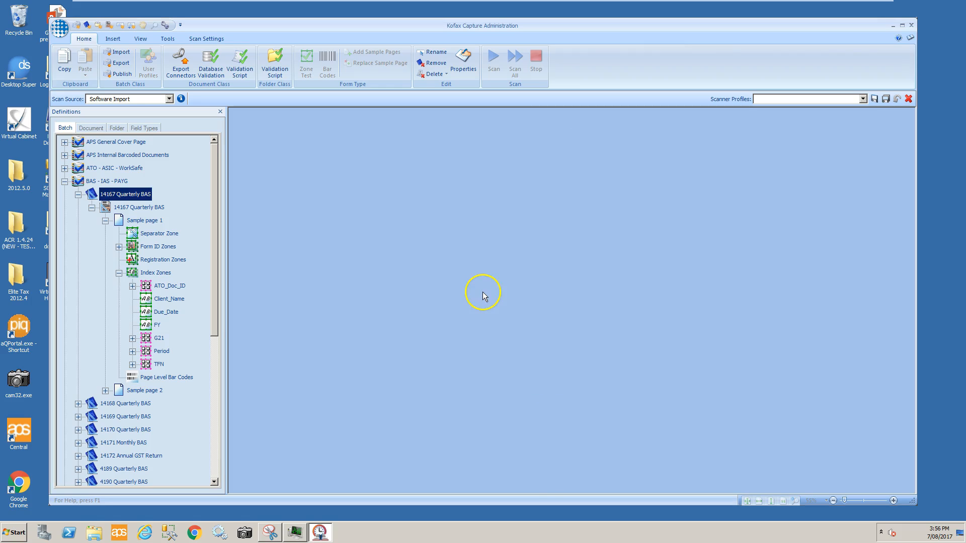
# Step: Collapse the BAS - IAS - PAYG batch class and delete the ATO - ASIC - WorkSafe batch class
pyautogui.click(64, 183)
pyautogui.click(82, 171)
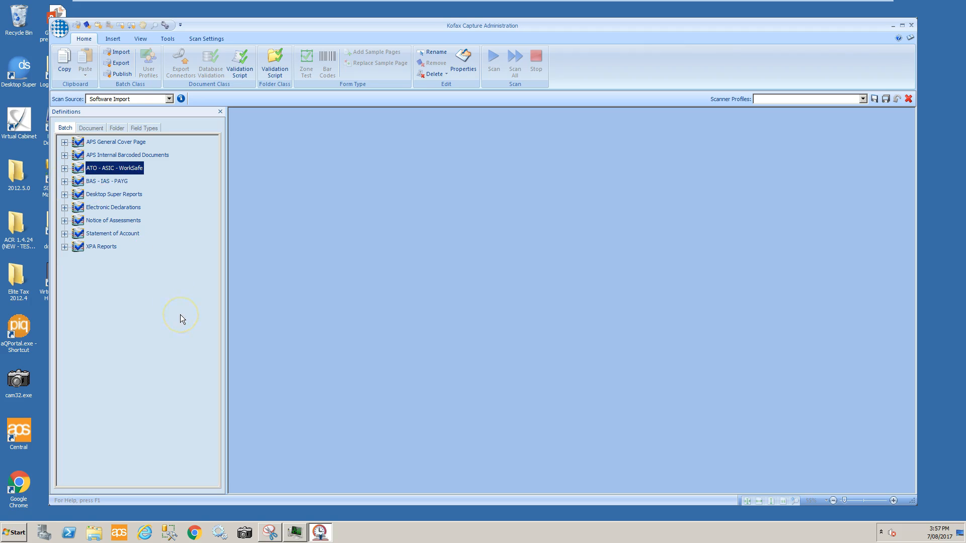
pyautogui.rightClick(113, 168)
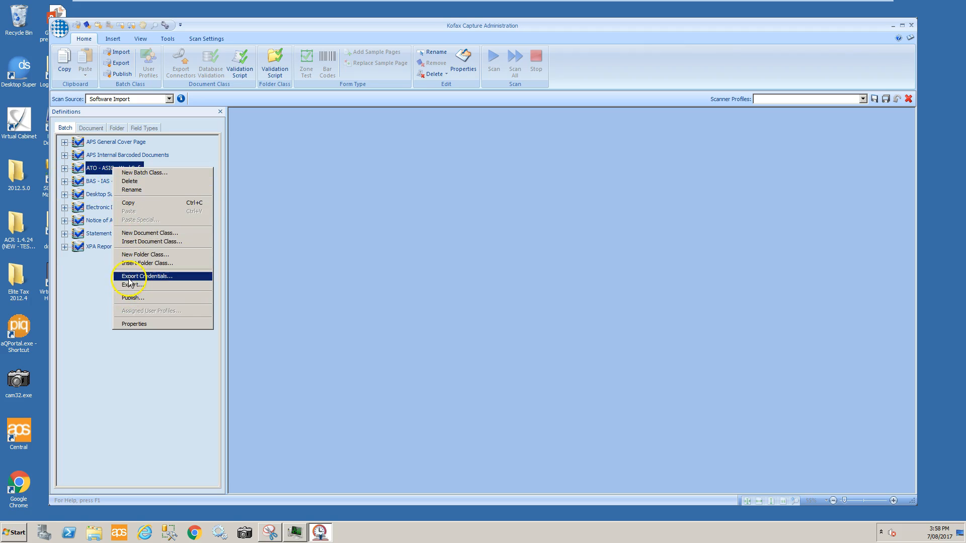
pyautogui.click(141, 182)
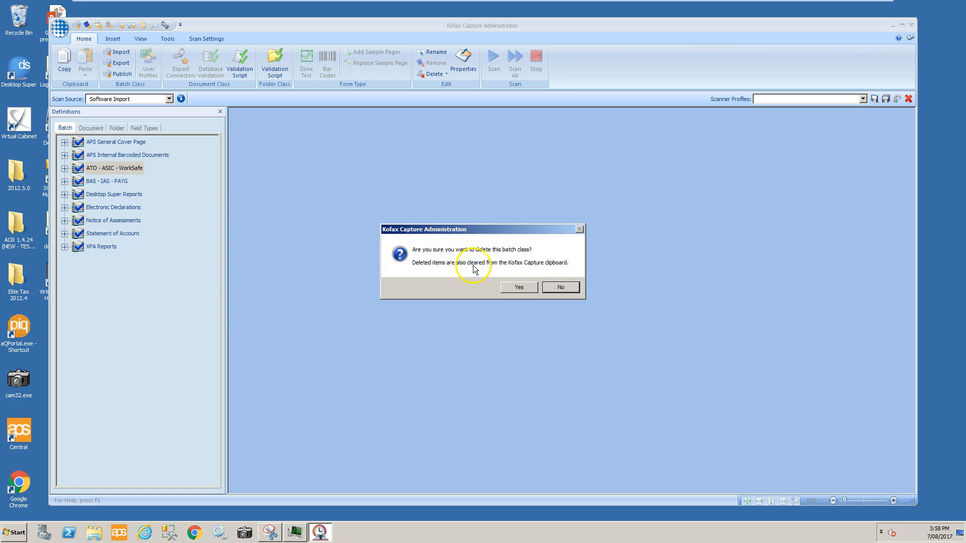
pyautogui.click(526, 290)
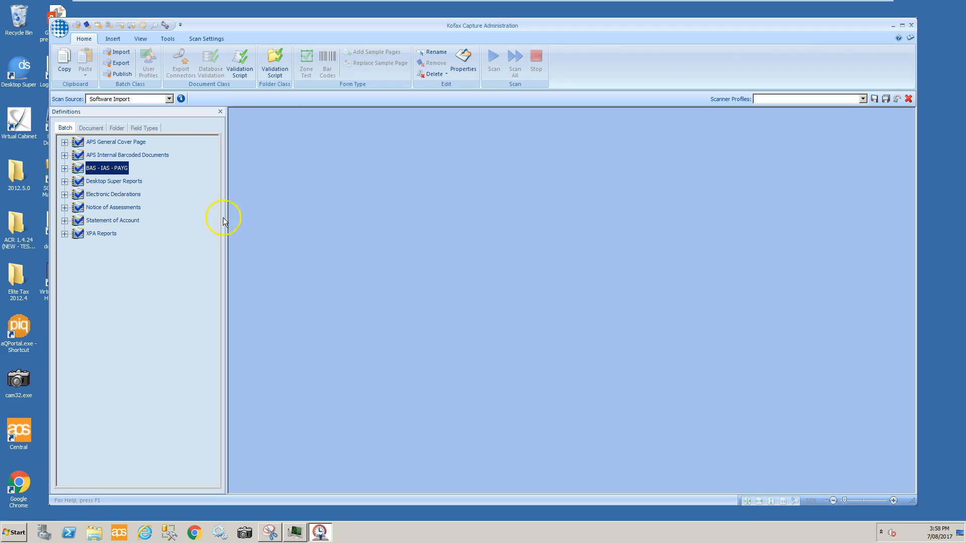
# Step: Delete the BAS - IAS - PAYG and Notice of Assessments batch classes
pyautogui.rightClick(123, 169)
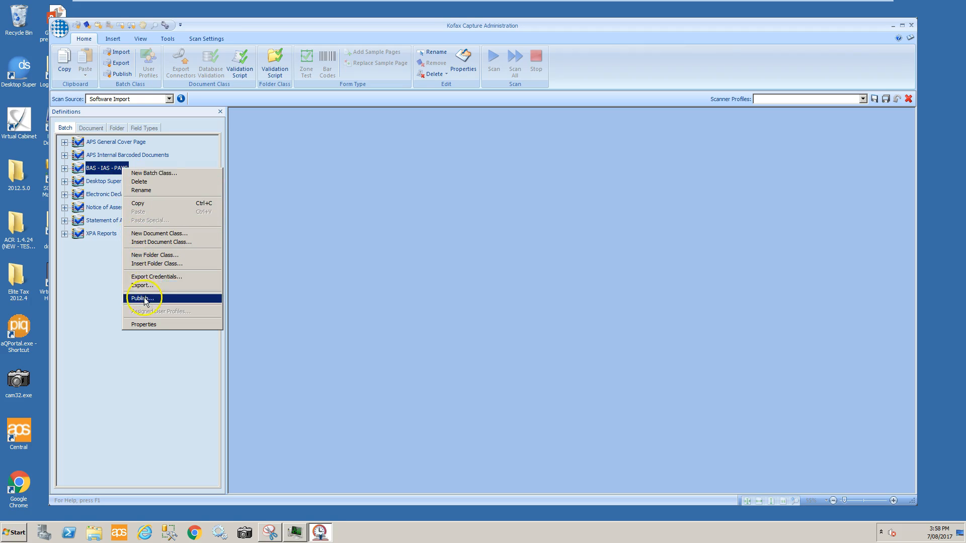
pyautogui.click(140, 185)
pyautogui.click(508, 288)
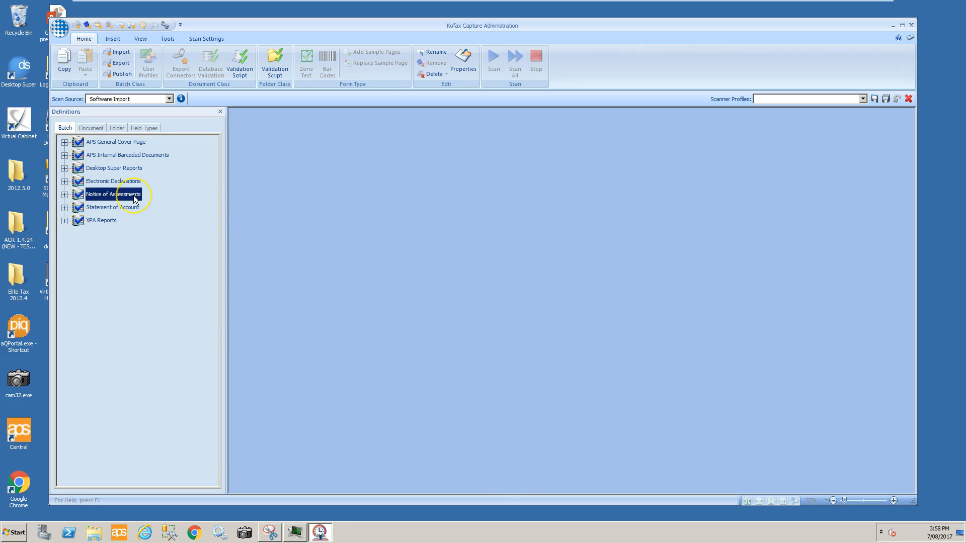
pyautogui.rightClick(134, 195)
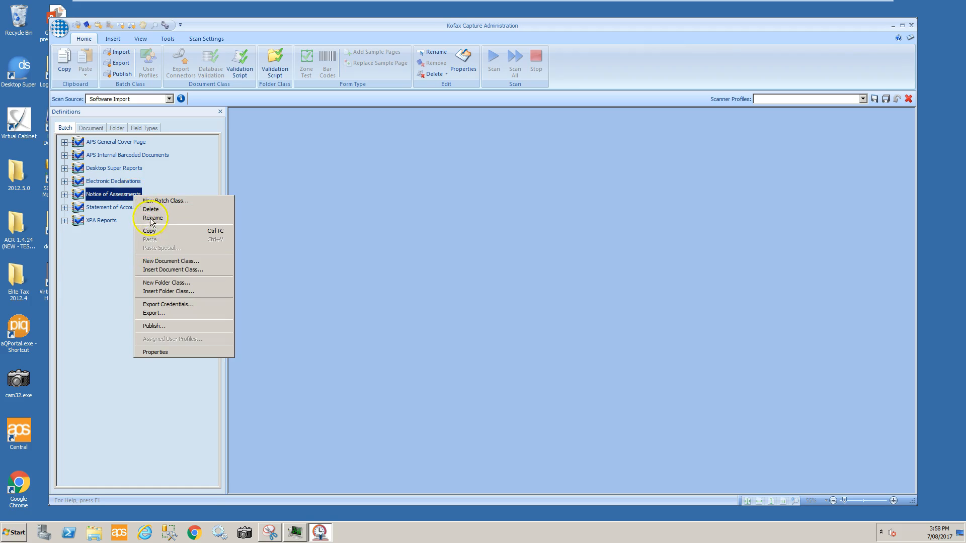
pyautogui.click(151, 210)
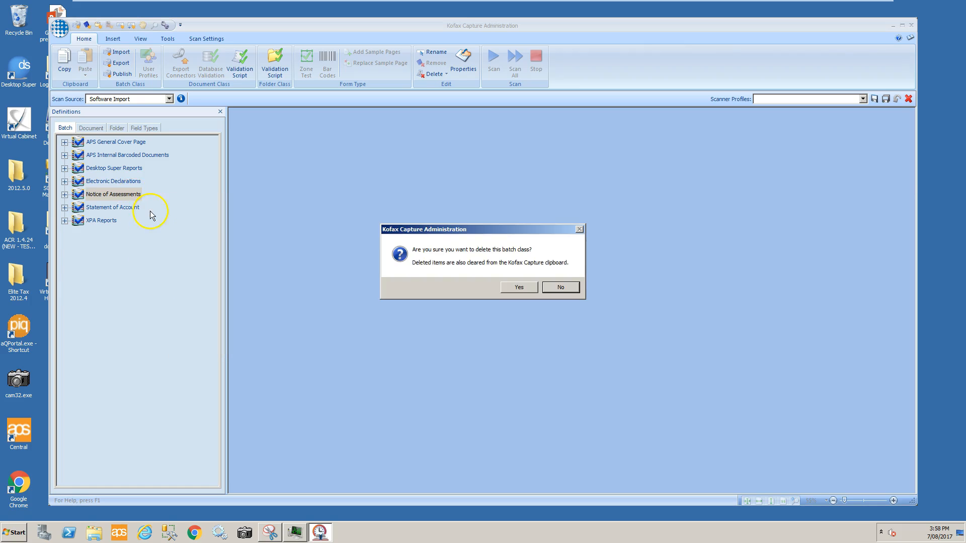
pyautogui.click(519, 288)
# Step: Delete the Statement of Account batch class
pyautogui.rightClick(127, 200)
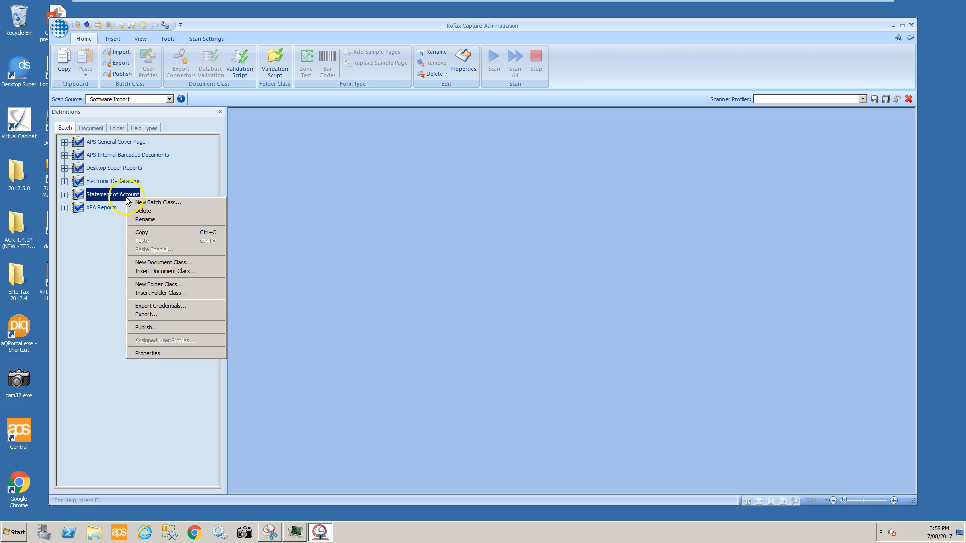
pyautogui.click(139, 211)
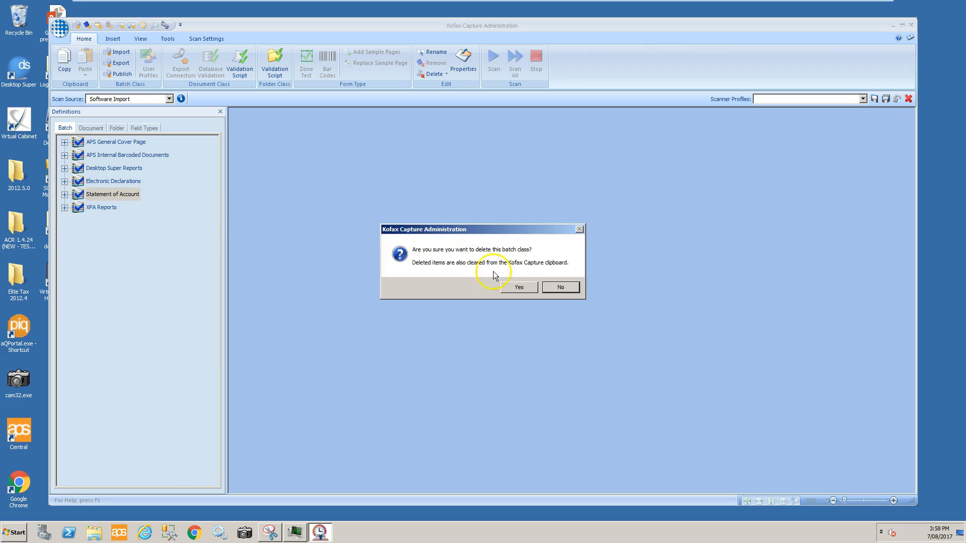
pyautogui.click(518, 287)
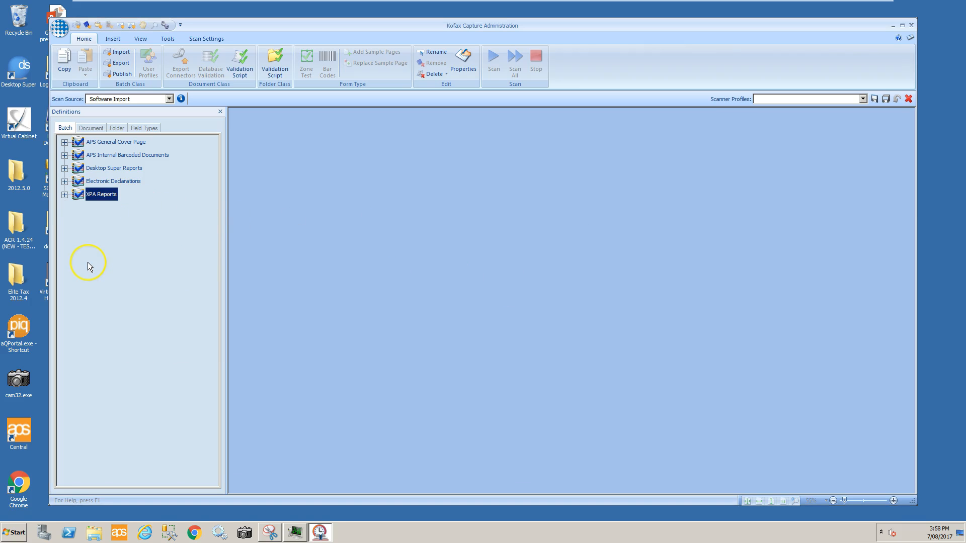
# Step: Unpack ATO-ASIC-Workcover V4.0.cab for import from the shared Kofax 10-2 Batches\ATO-ASIC-Worksafe V4 folder
pyautogui.click(116, 52)
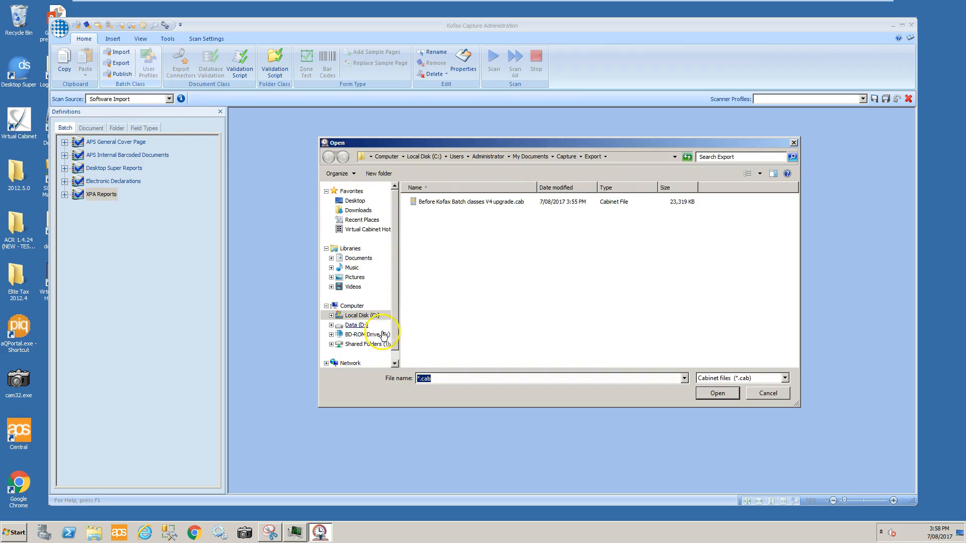
pyautogui.click(383, 345)
pyautogui.doubleClick(425, 201)
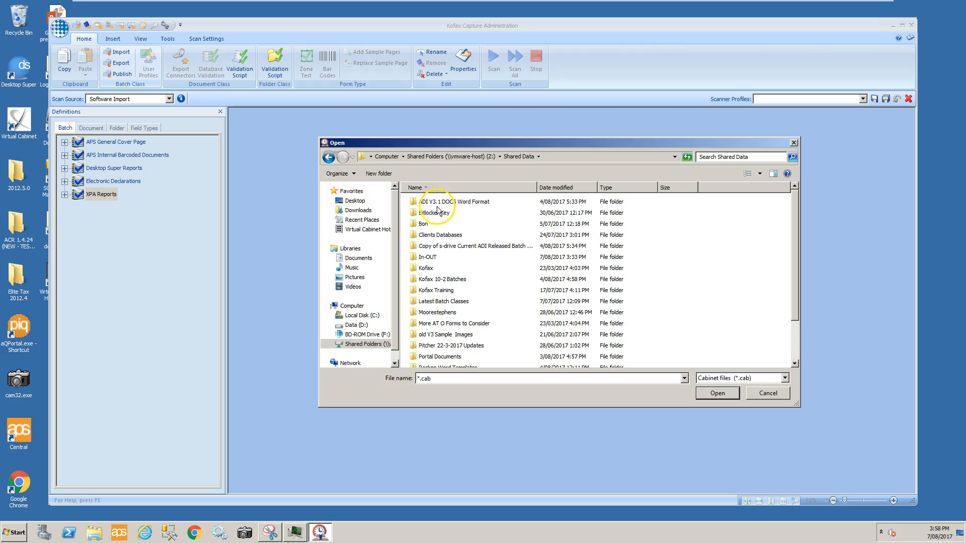
pyautogui.doubleClick(436, 280)
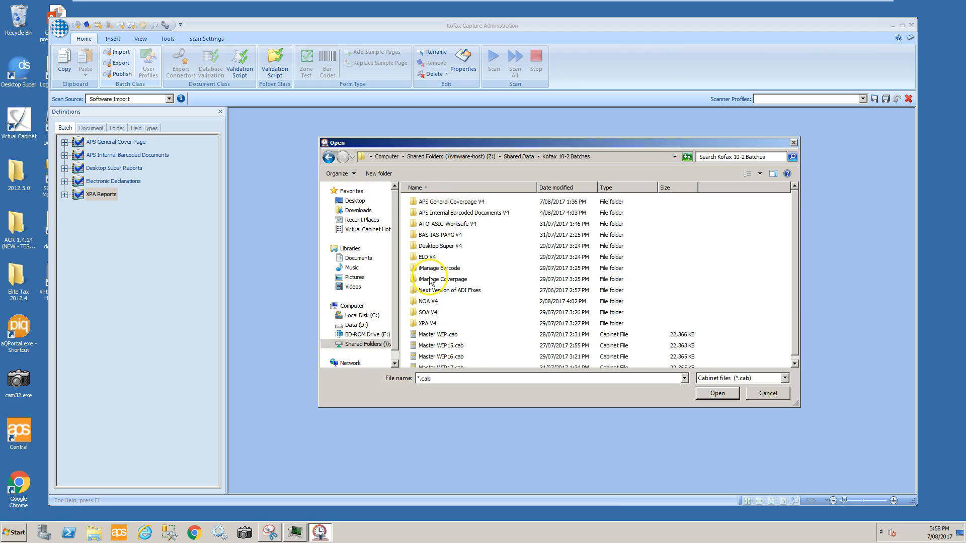
pyautogui.doubleClick(451, 224)
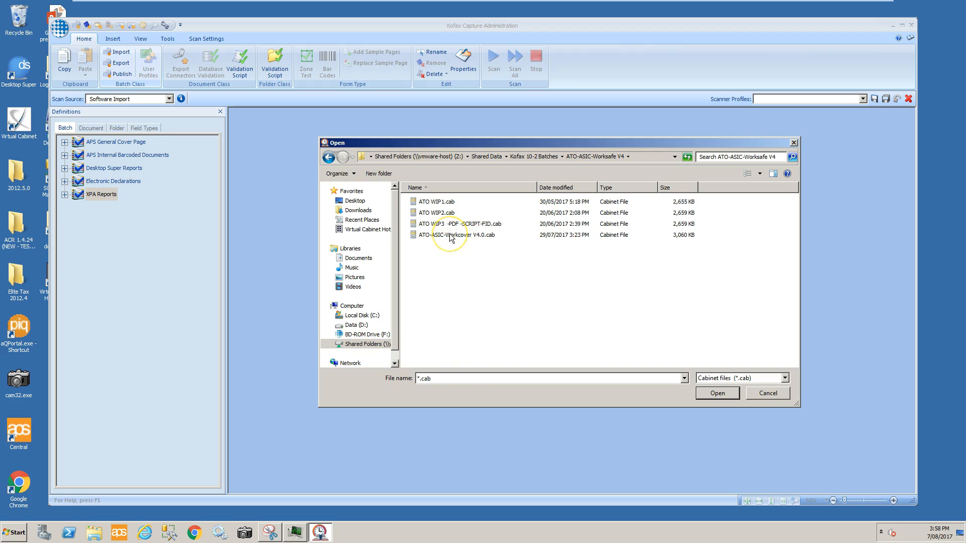
pyautogui.doubleClick(450, 236)
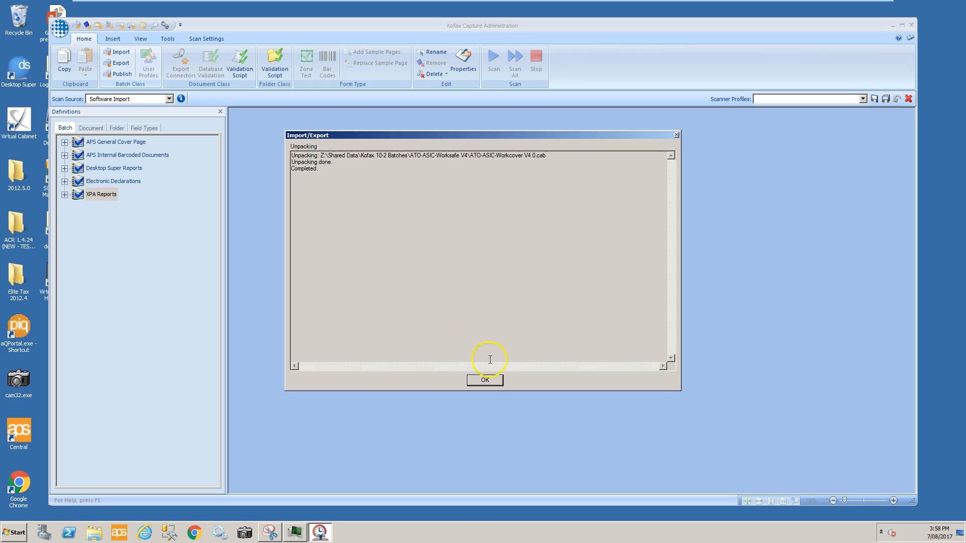
pyautogui.click(485, 380)
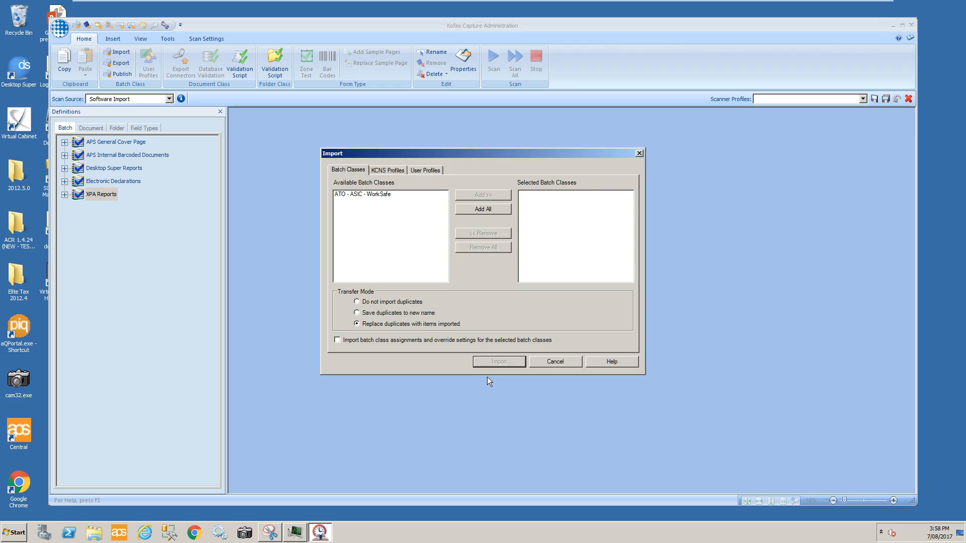
# Step: Import the ATO - ASIC - WorkSafe batch class with its assignments and override settings, accepting the data substitution without a new value
pyautogui.click(473, 209)
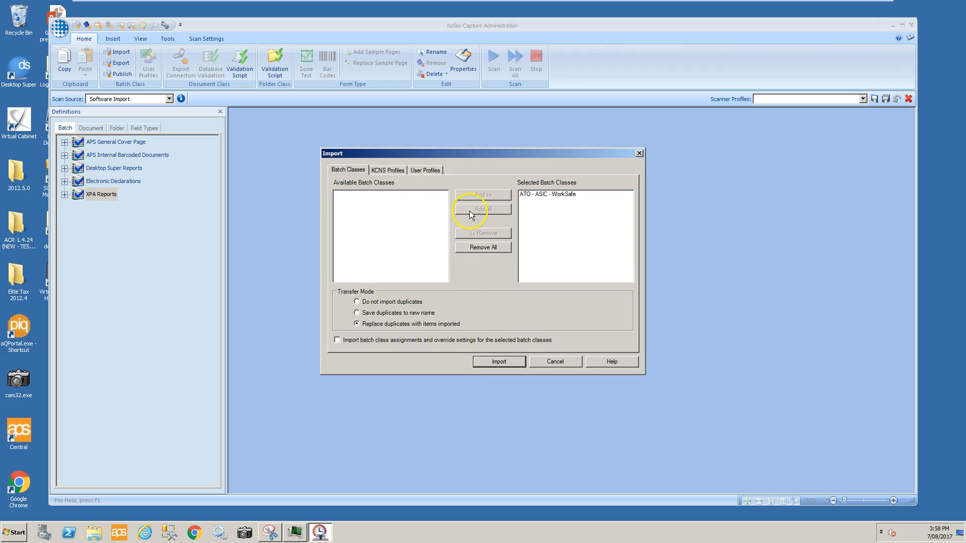
pyautogui.click(338, 340)
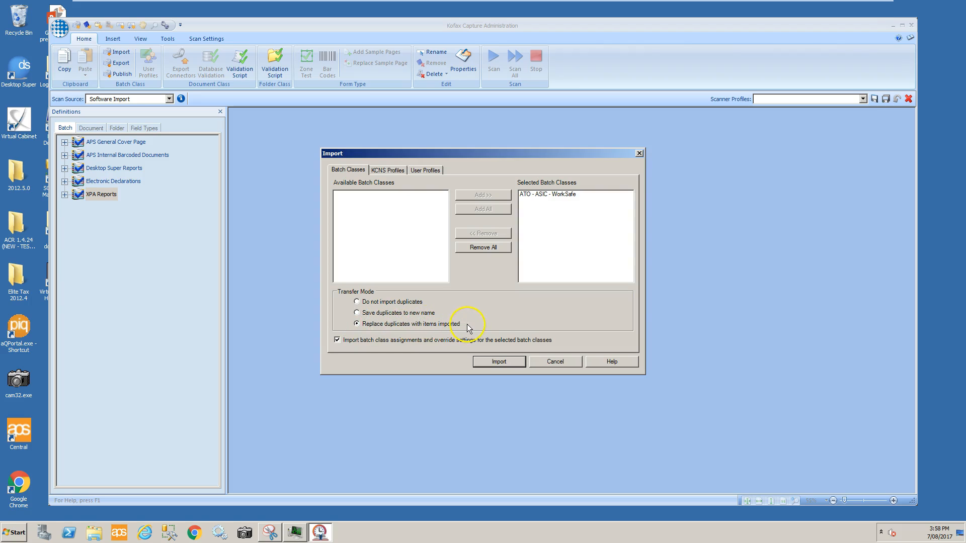
pyautogui.click(498, 362)
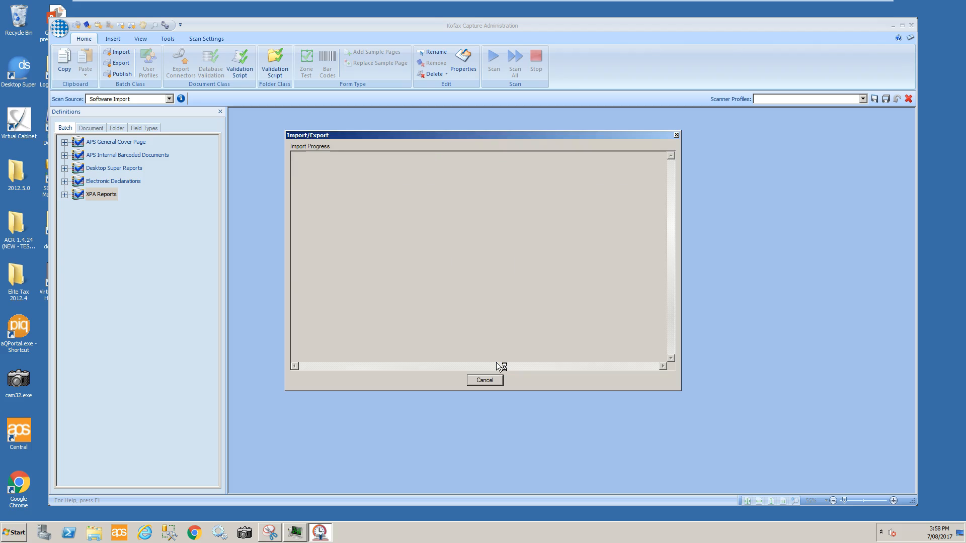
pyautogui.click(485, 381)
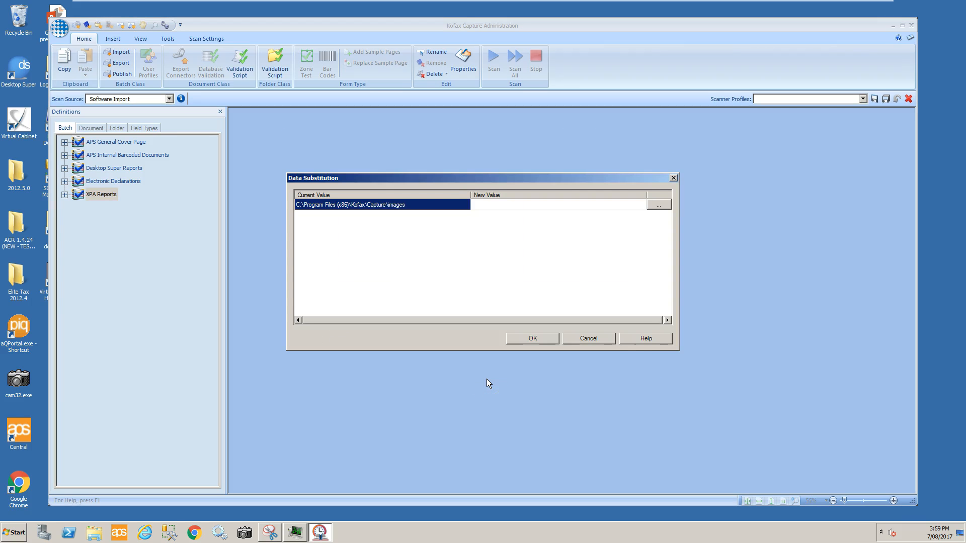
pyautogui.click(523, 339)
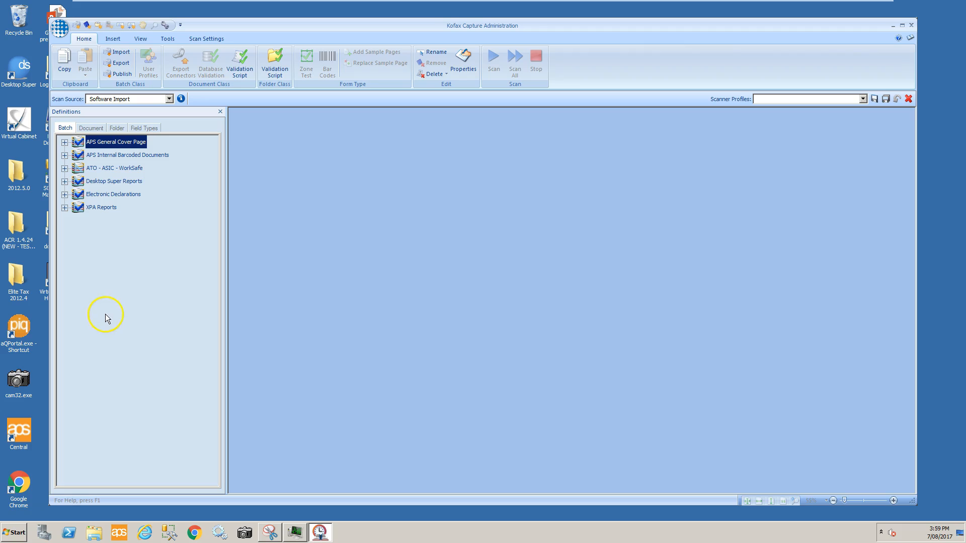
# Step: Copy the image folder path from the Electronic Declarations batch class properties and close them without changes
pyautogui.click(109, 196)
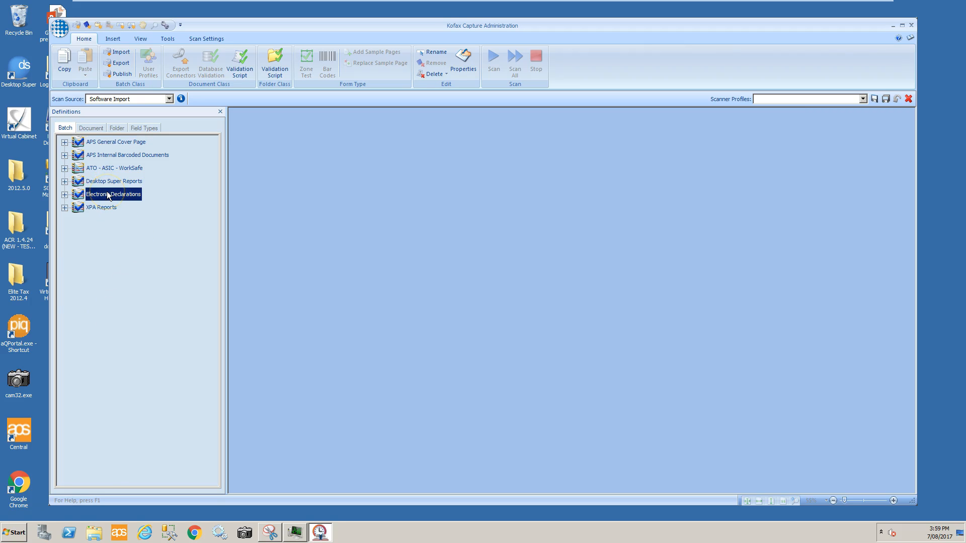
pyautogui.rightClick(108, 195)
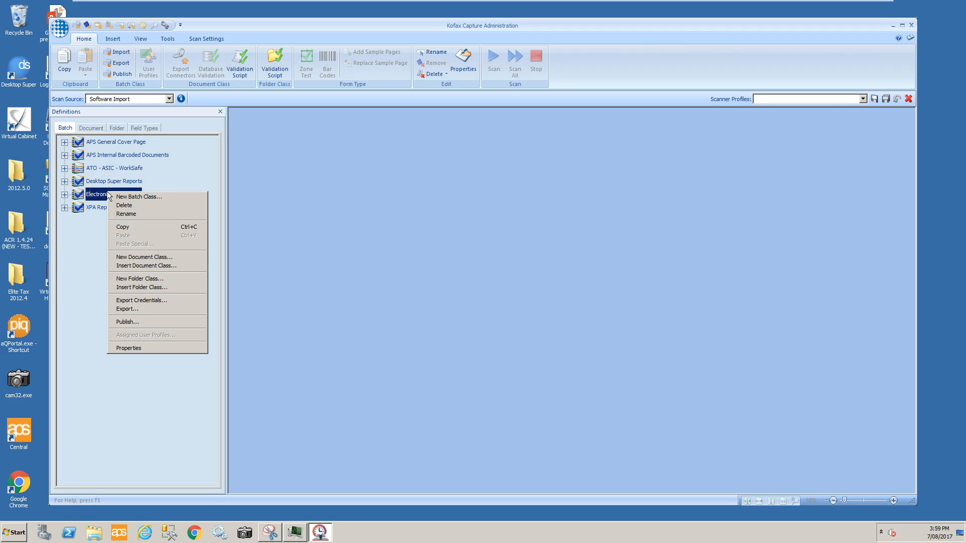
pyautogui.click(135, 348)
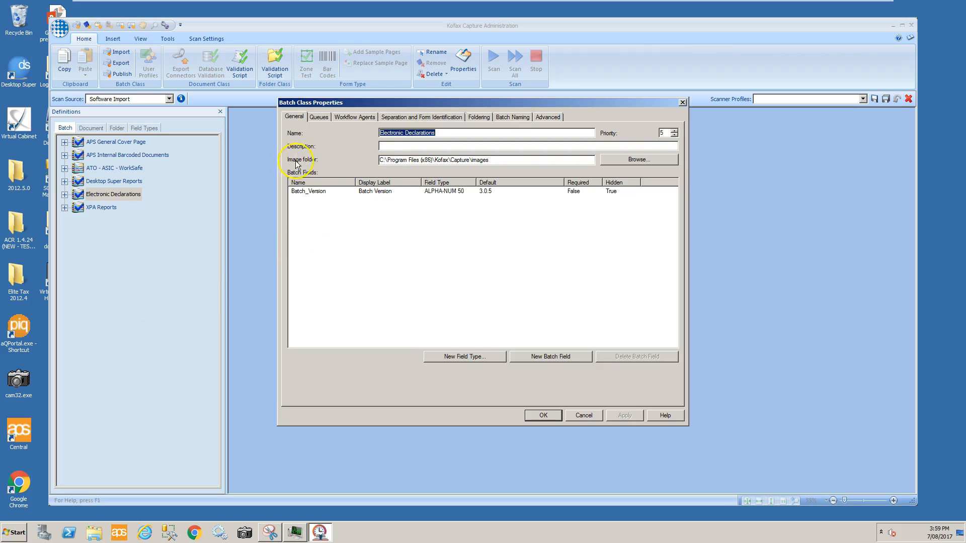
pyautogui.moveTo(493, 160); pyautogui.dragTo(377, 160)
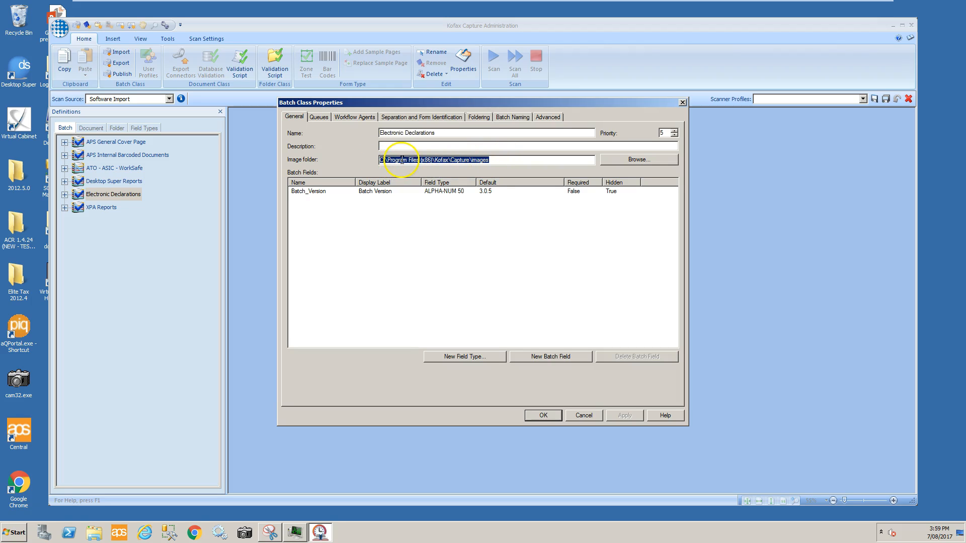
pyautogui.rightClick(403, 161)
pyautogui.click(417, 187)
pyautogui.click(584, 415)
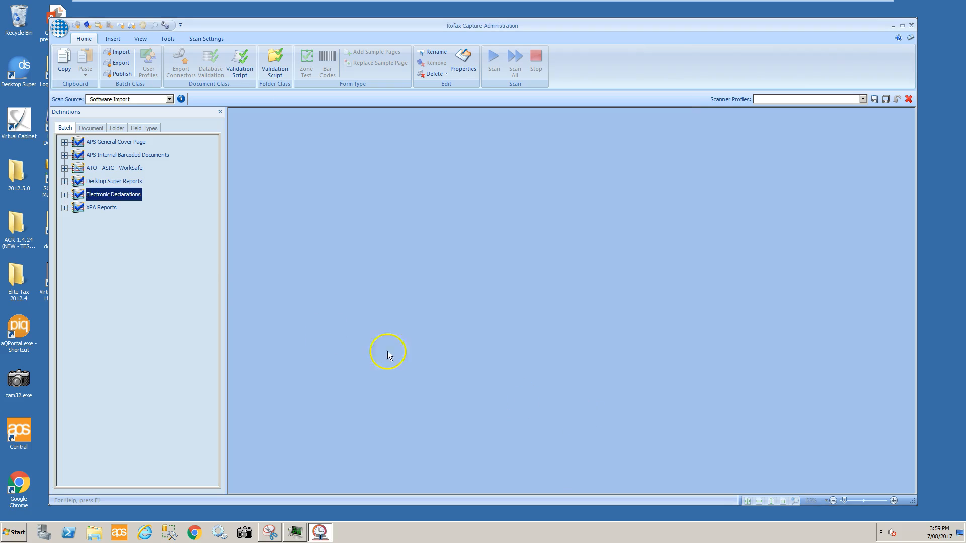
# Step: Set the ATO - ASIC - WorkSafe batch class's image folder to the copied path C:\Program Files (x86)\Kofax\Capture\images and save the properties
pyautogui.click(91, 171)
pyautogui.rightClick(90, 171)
pyautogui.click(118, 327)
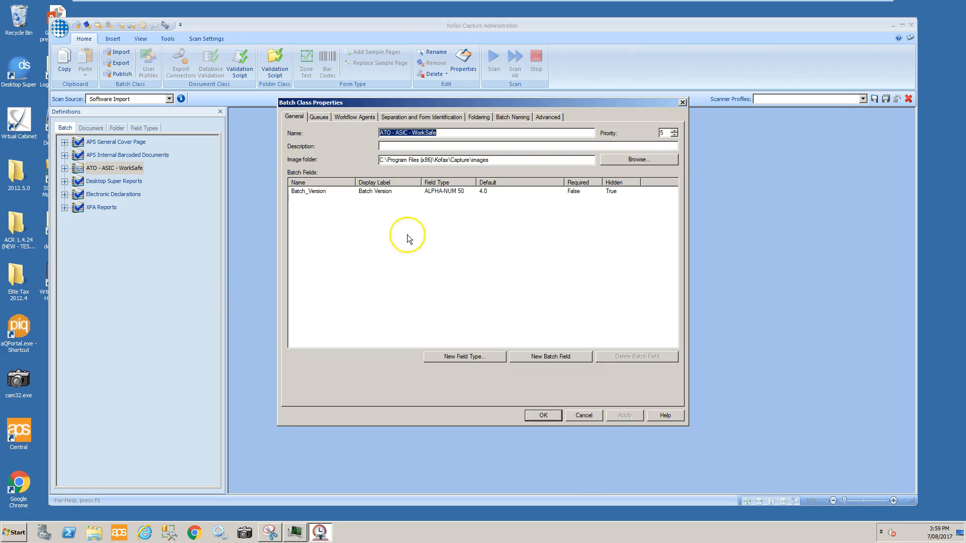
pyautogui.moveTo(495, 160); pyautogui.dragTo(357, 160)
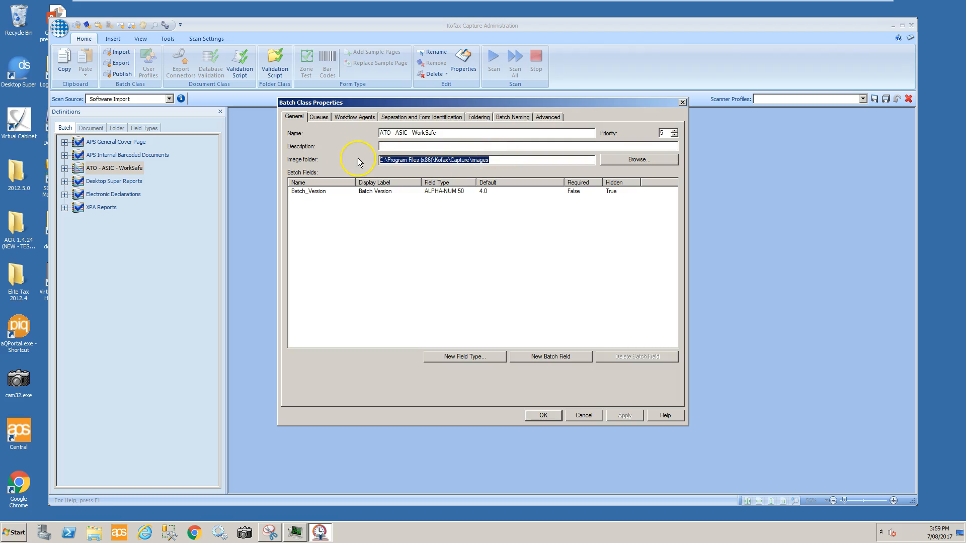
pyautogui.hotkey('ctrl', 'v')
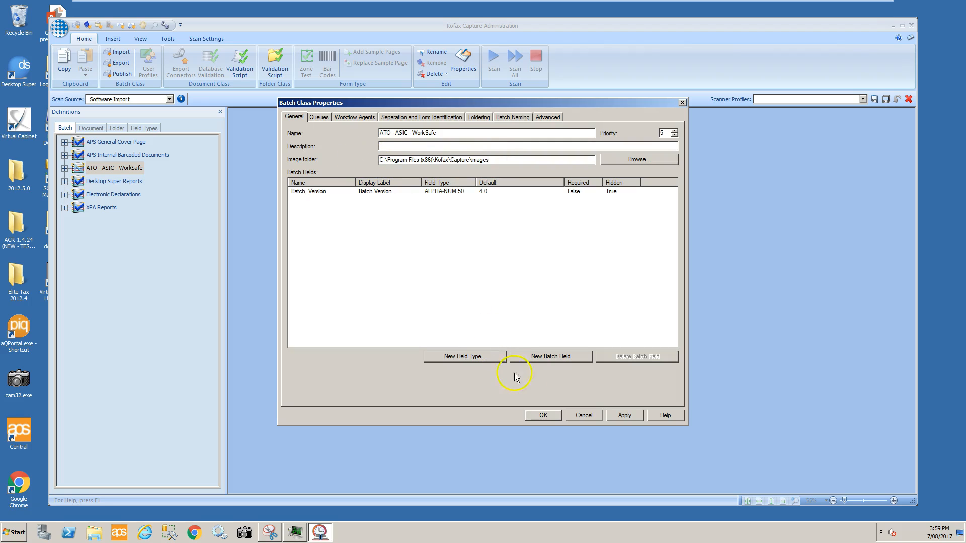
pyautogui.click(618, 415)
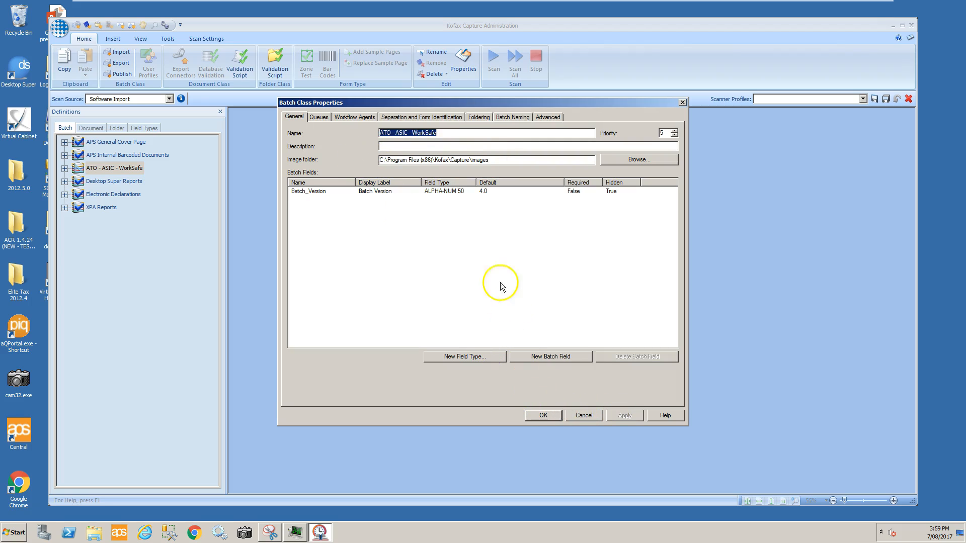
pyautogui.click(535, 416)
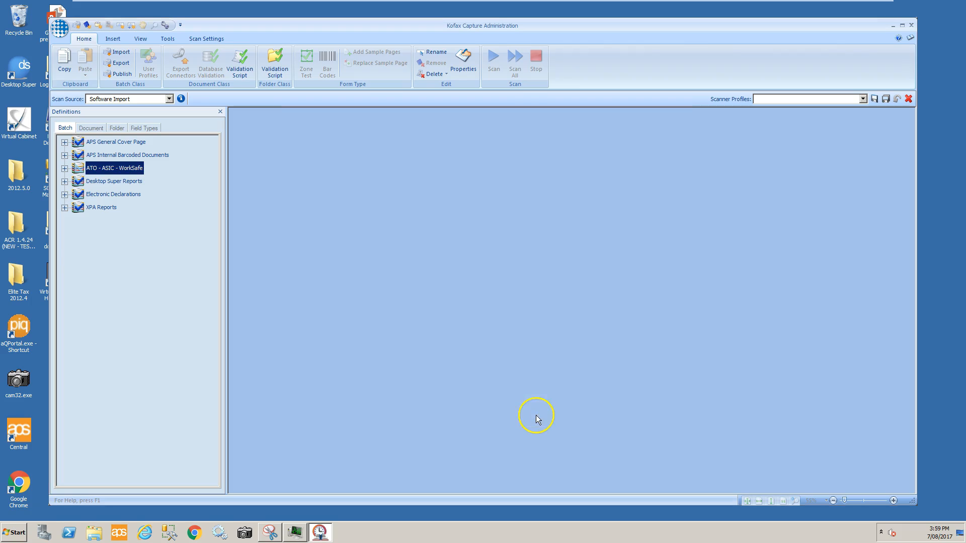
# Step: Publish the ATO - ASIC - WorkSafe batch class and close the publishing dialog
pyautogui.rightClick(119, 168)
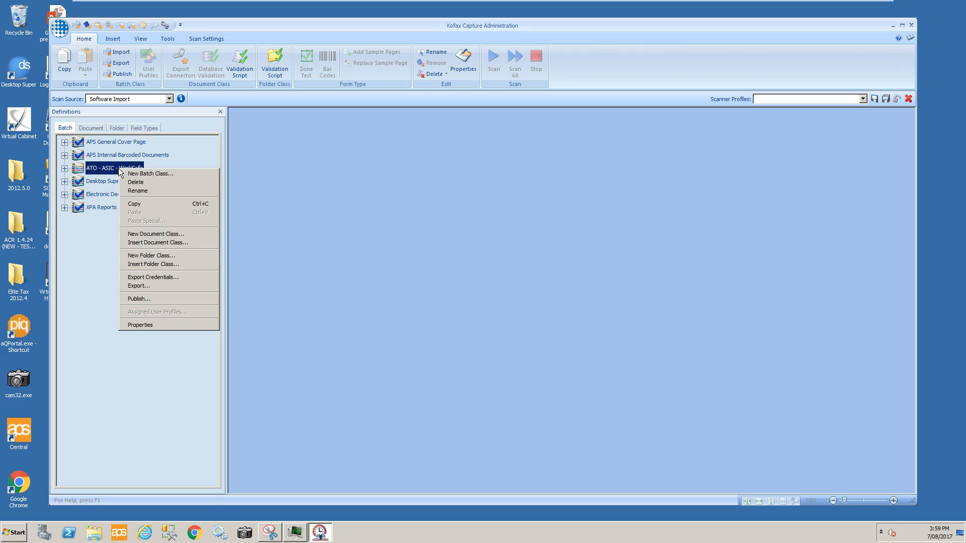
pyautogui.click(134, 298)
pyautogui.click(552, 205)
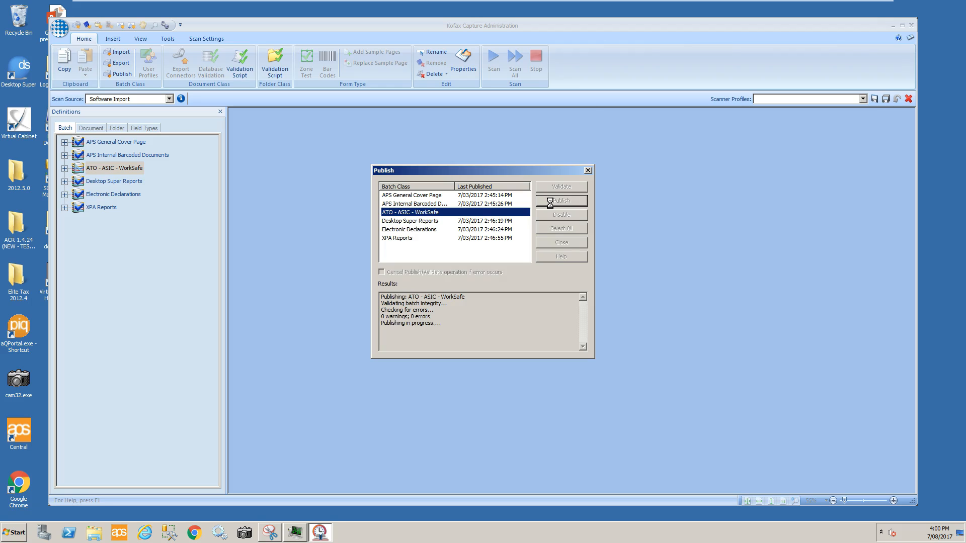
pyautogui.click(560, 241)
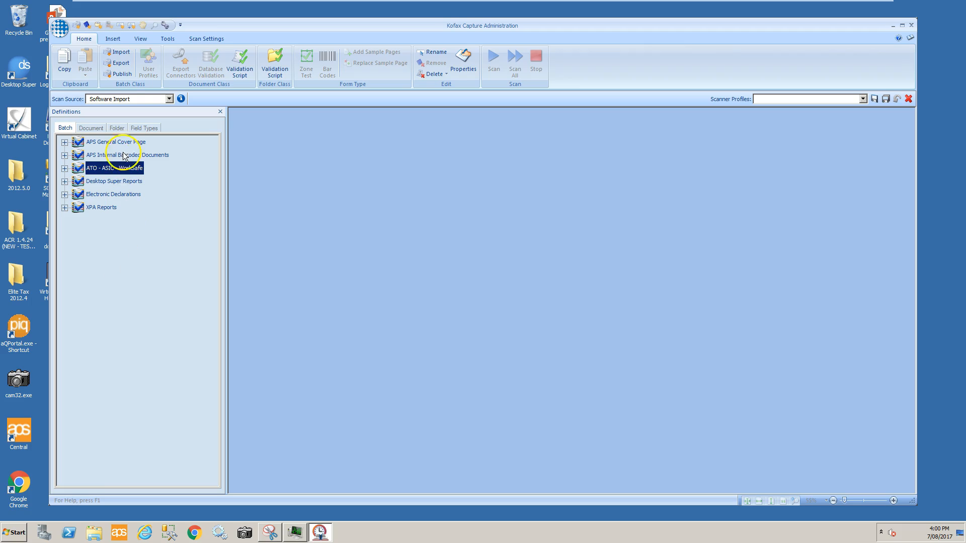
# Step: Load and unpack the import file bas-ias-payg v4.cab from the BAS-IAS-PAYG V4 folder in Kofax 10-2 Batches
pyautogui.click(121, 61)
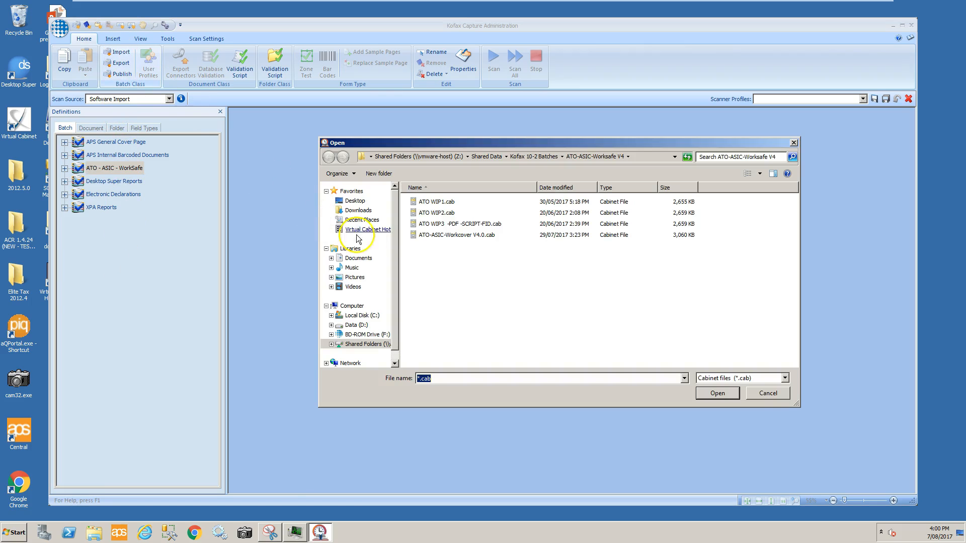
pyautogui.click(536, 157)
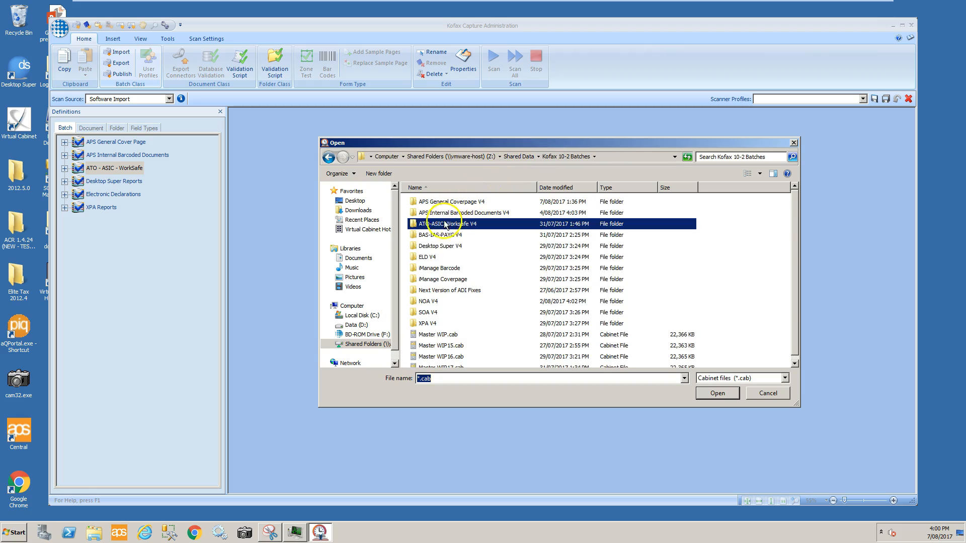
pyautogui.doubleClick(436, 236)
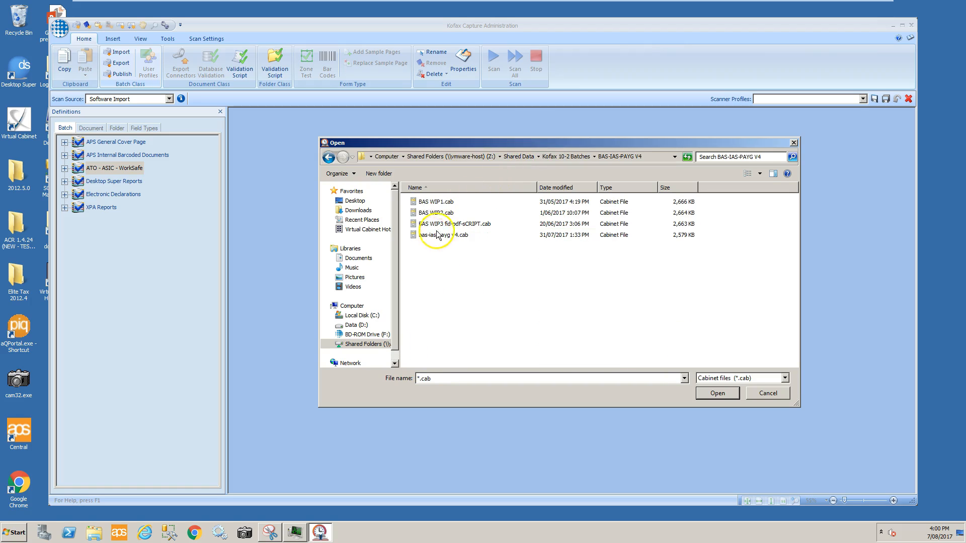
pyautogui.doubleClick(432, 235)
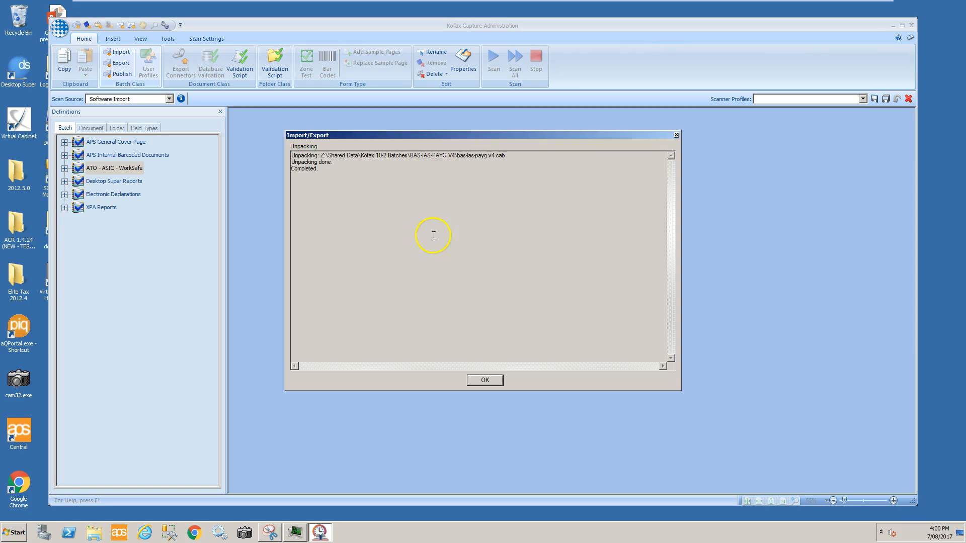
pyautogui.click(484, 381)
# Step: Import the BAS - IAS - PAYG batch class with its assignments and override settings, replacing duplicates
pyautogui.click(479, 209)
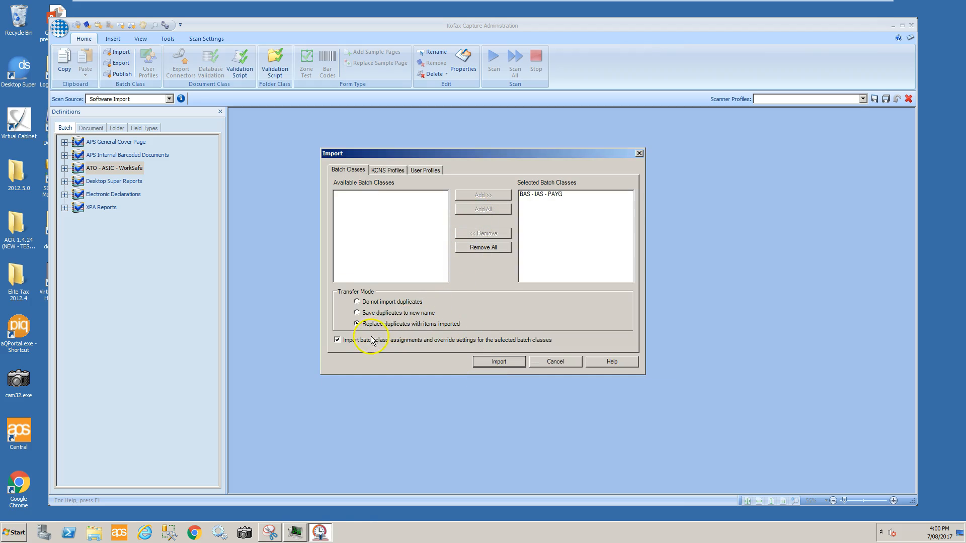
pyautogui.click(481, 362)
pyautogui.click(486, 380)
pyautogui.click(532, 338)
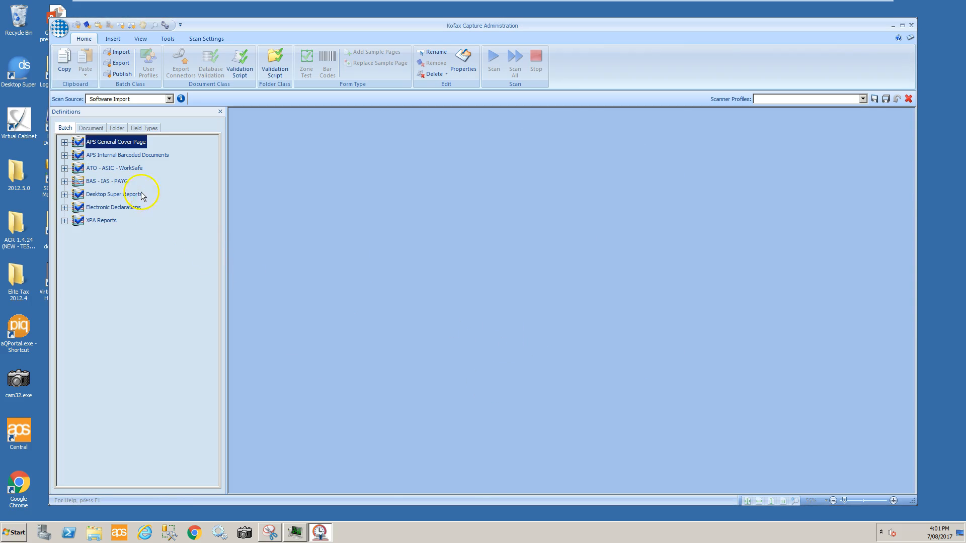
# Step: Check the image folder in the BAS - IAS - PAYG batch class properties and accept the dialog
pyautogui.rightClick(114, 180)
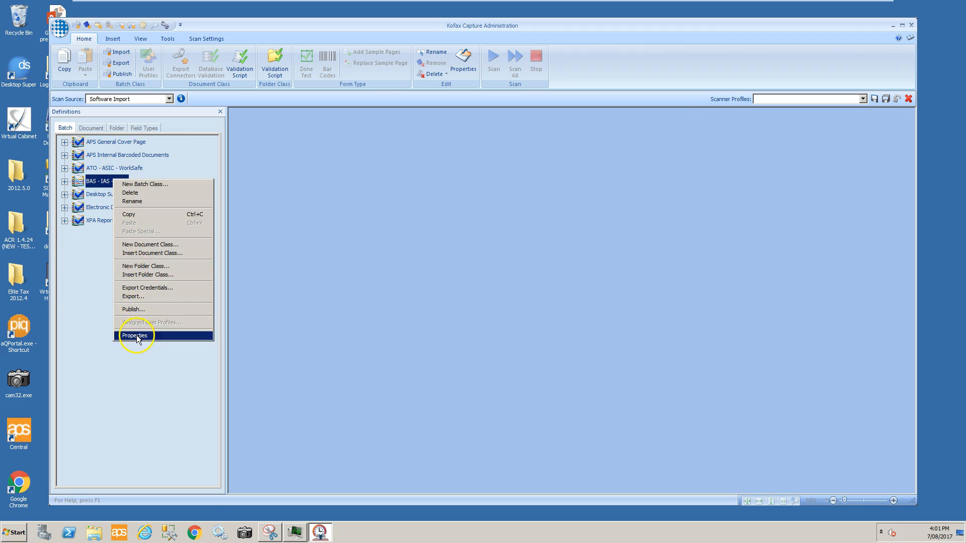
pyautogui.click(135, 335)
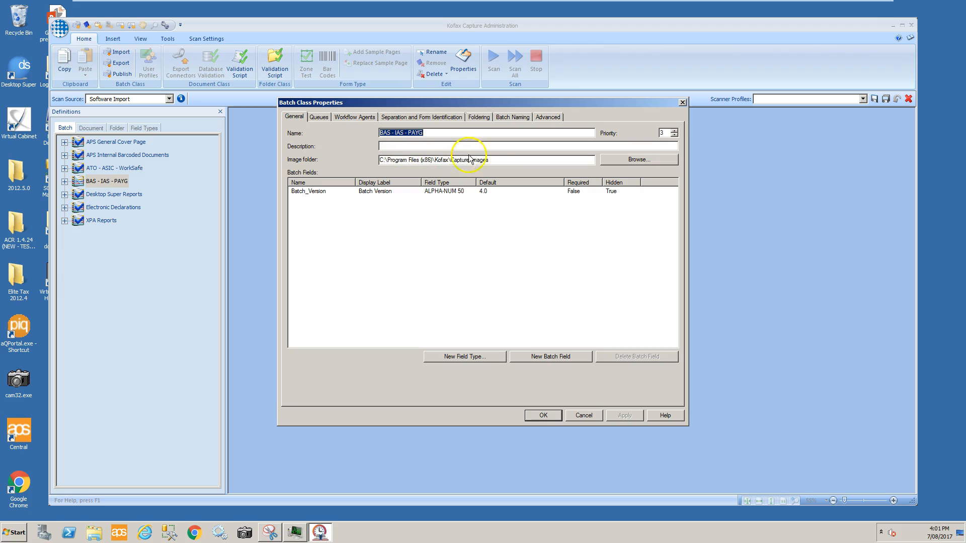
pyautogui.click(543, 414)
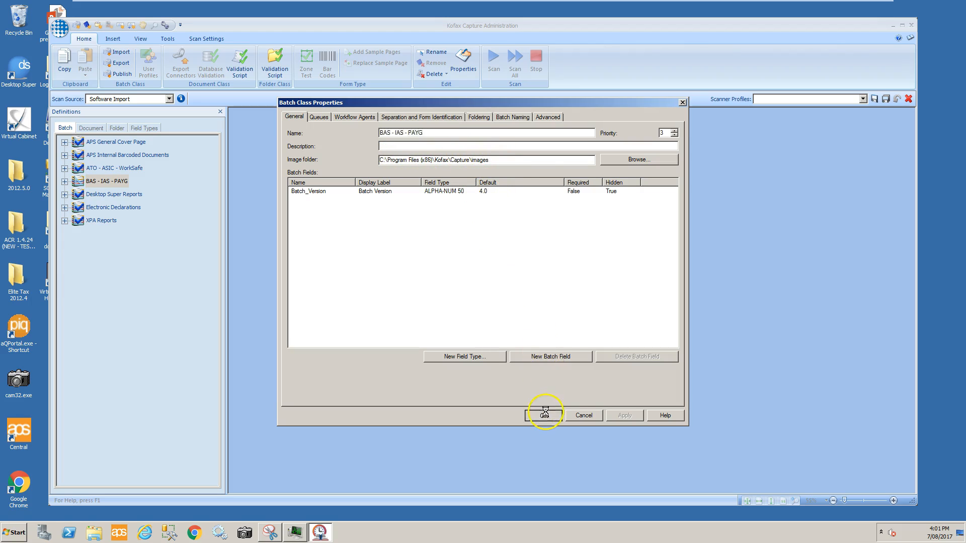
# Step: Publish the BAS - IAS - PAYG batch class, review the publishing results and close the publishing dialog
pyautogui.rightClick(92, 182)
pyautogui.click(105, 309)
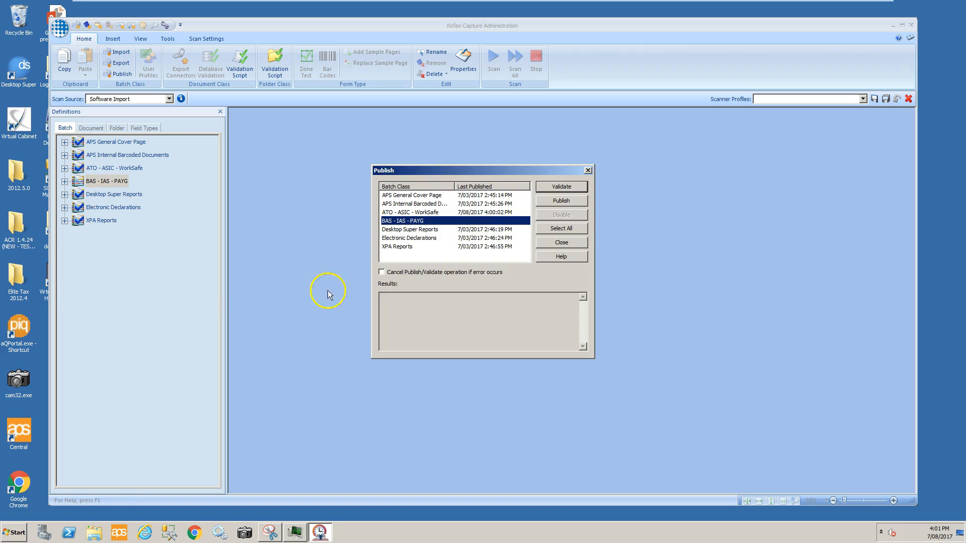
pyautogui.click(553, 202)
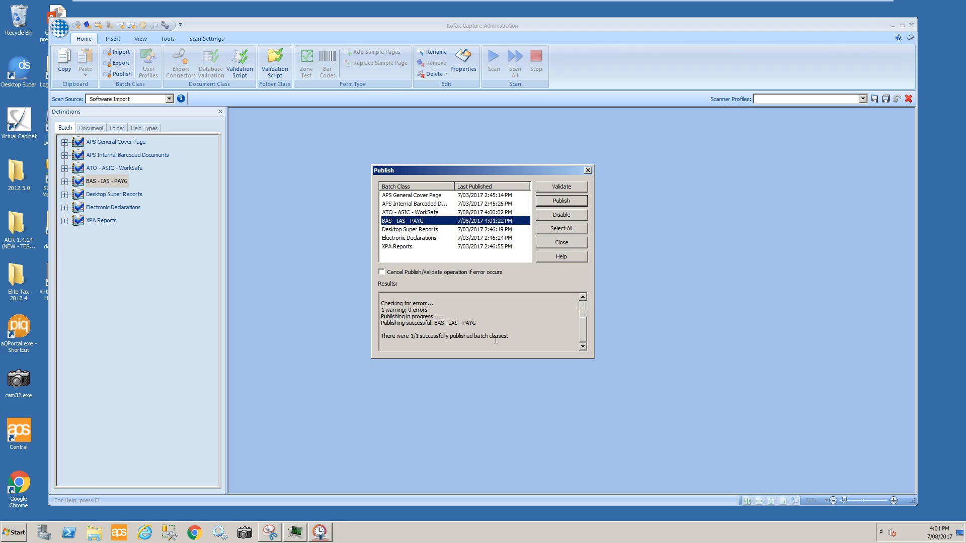
pyautogui.moveTo(582, 332); pyautogui.dragTo(586, 308)
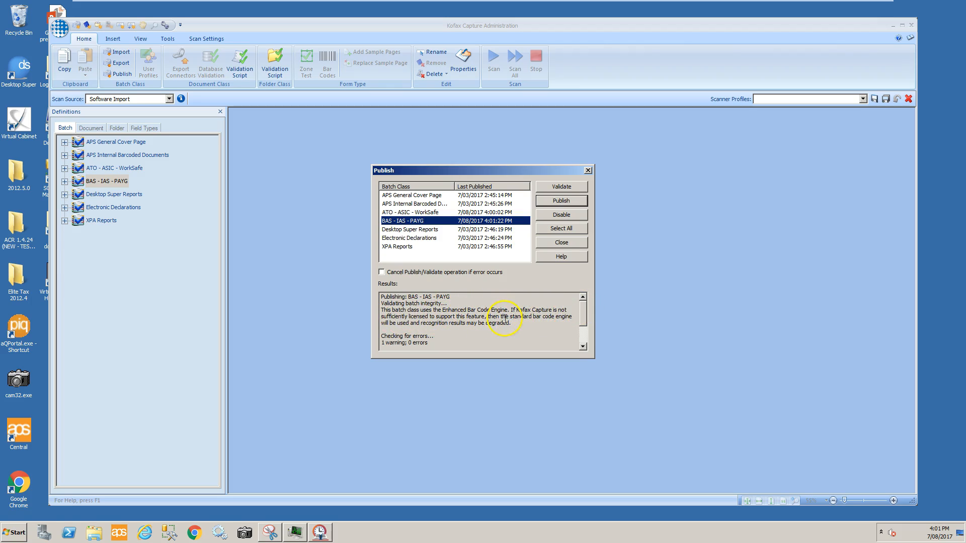
pyautogui.click(561, 243)
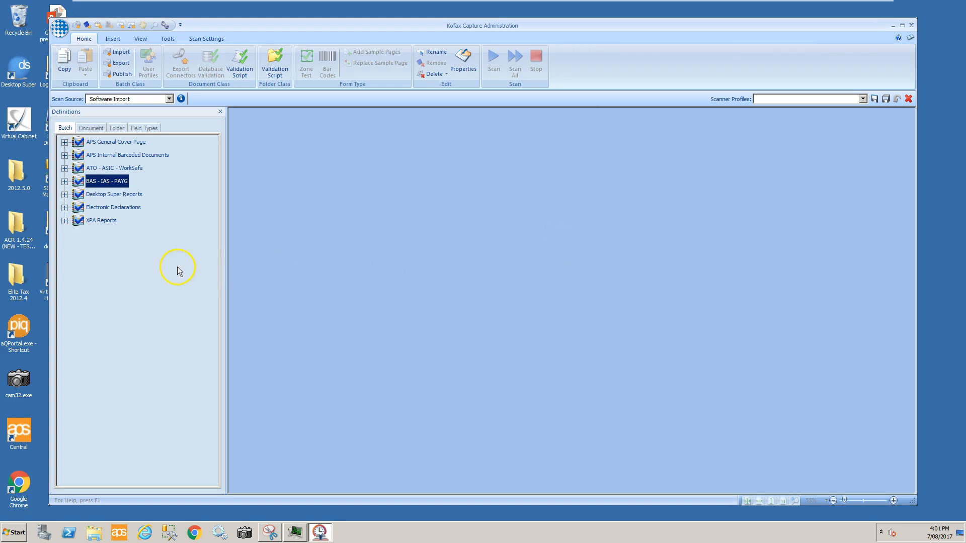